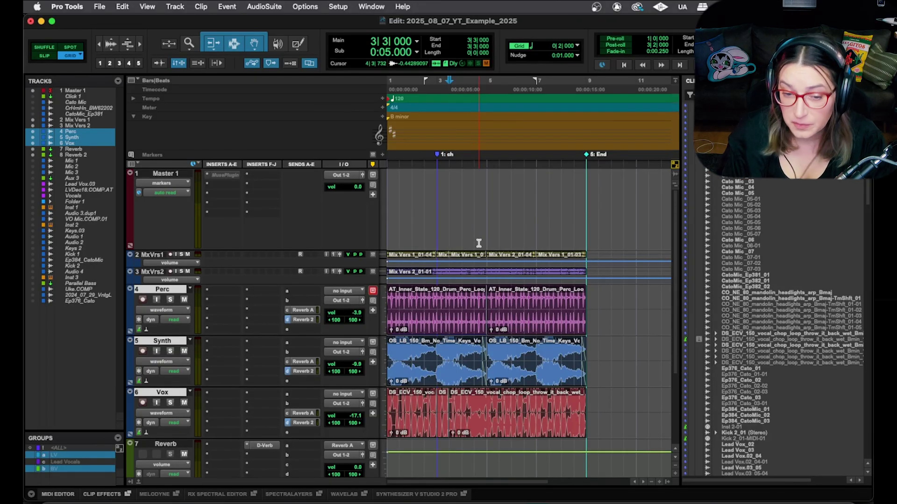
- Zoom in and out around the insertion point to survey the arranged clips
key(super+bracketright)
key(super+bracketright)
key(super+bracketright)
key(super+bracketright)
key(super+bracketright)
key(super+bracketright)
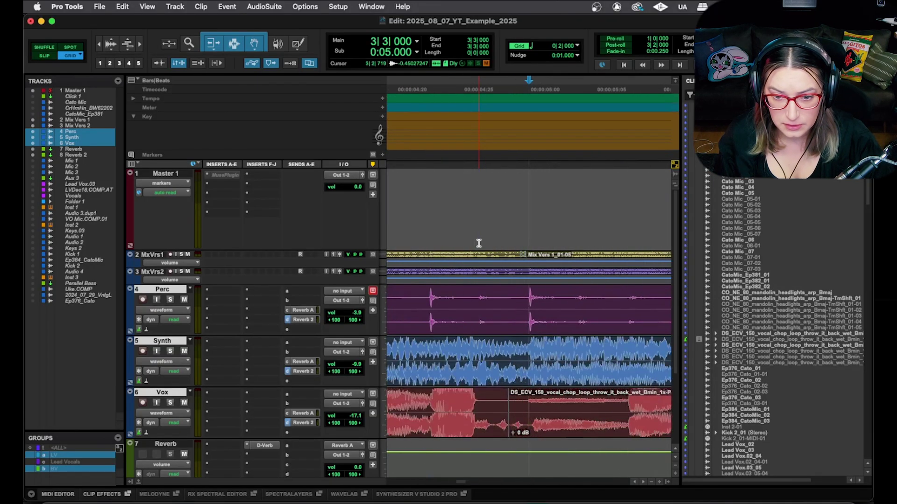
key(super+bracketleft)
key(super+bracketleft)
key(super+bracketleft)
key(super+bracketleft)
key(super+bracketleft)
key(super+bracketleft)
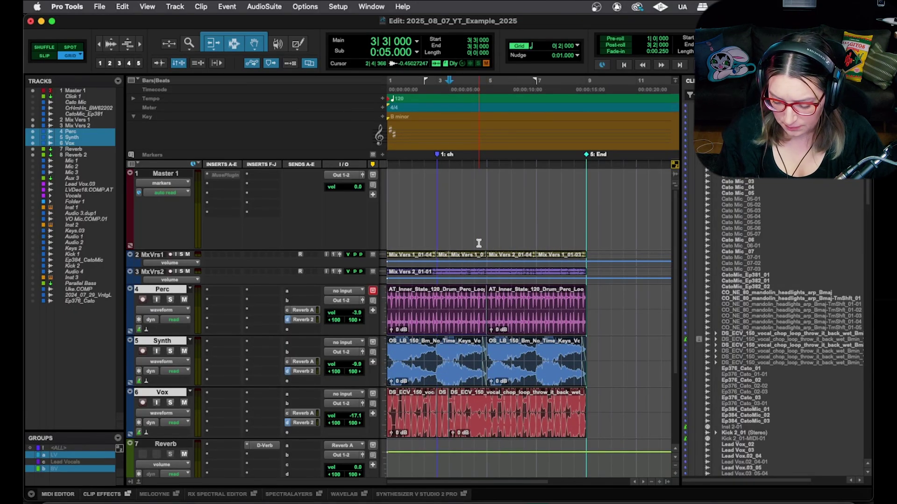
key(super+bracketright)
key(super+bracketright)
key(super+bracketright)
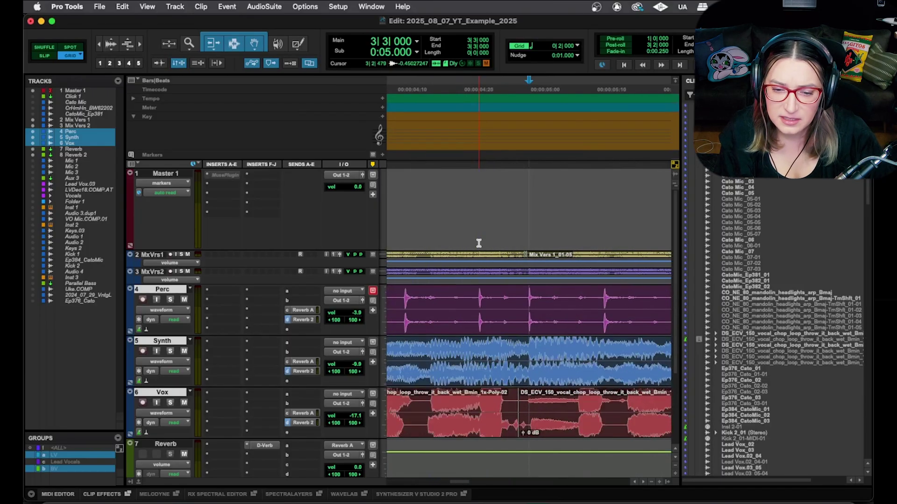
key(super+bracketleft)
key(super+bracketleft)
key(super+bracketleft)
key(super+bracketleft)
key(super+bracketright)
key(super+bracketright)
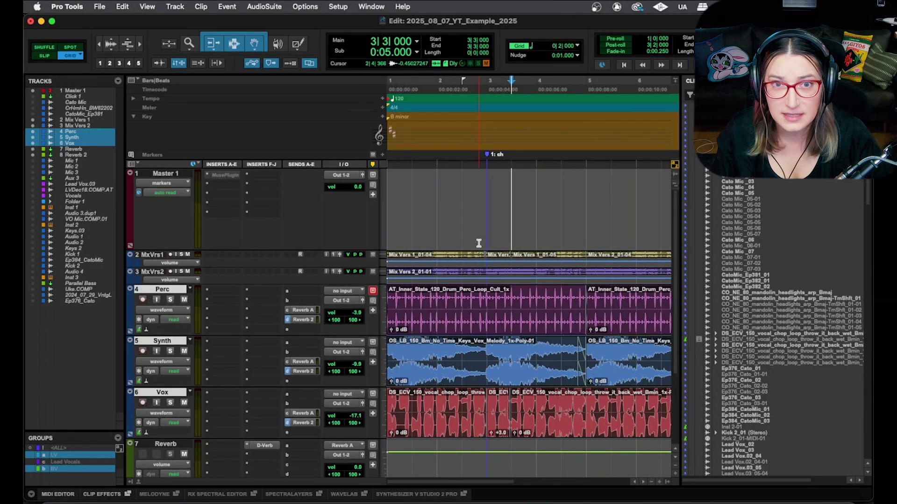
key(super+bracketright)
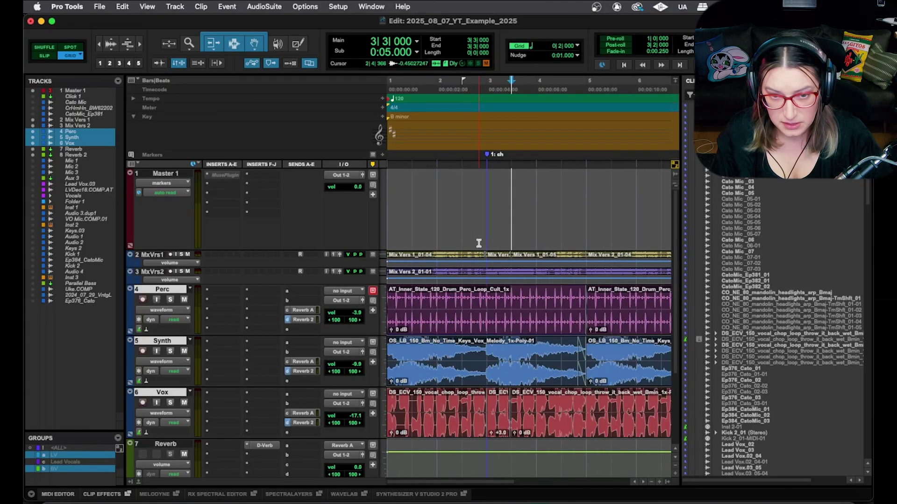
key(super+bracketleft)
key(super+bracketleft)
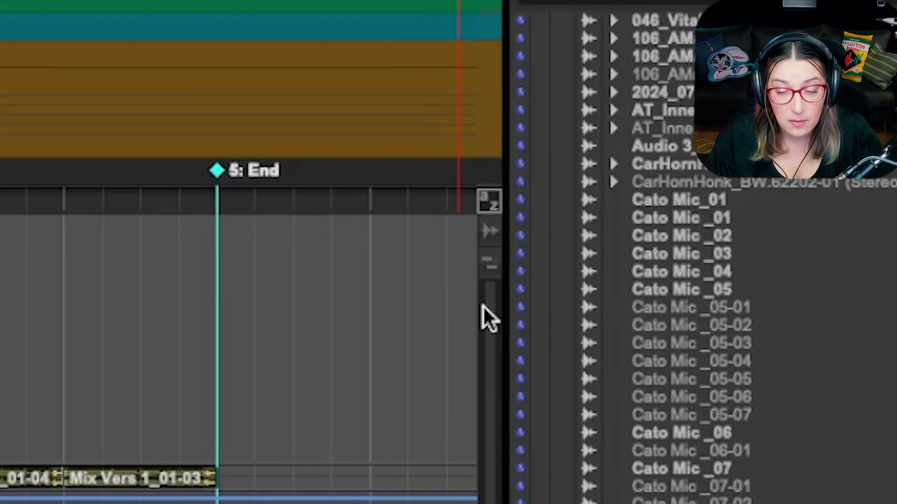
click(479, 204)
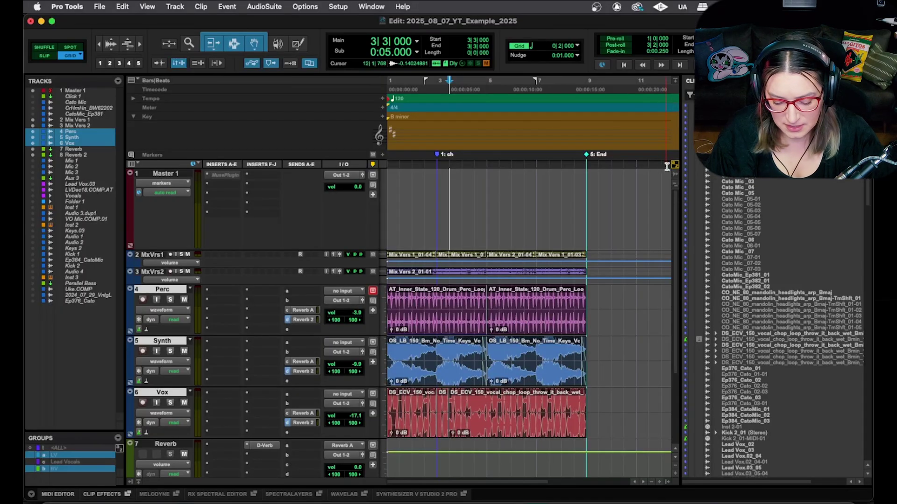
key(t)
key(r)
key(r)
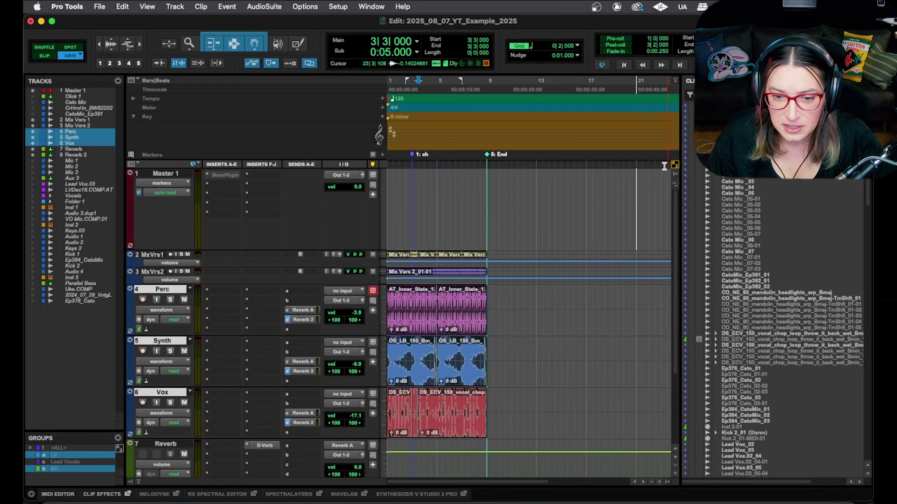
- Hide the Clip List so the timeline is wider
click(667, 483)
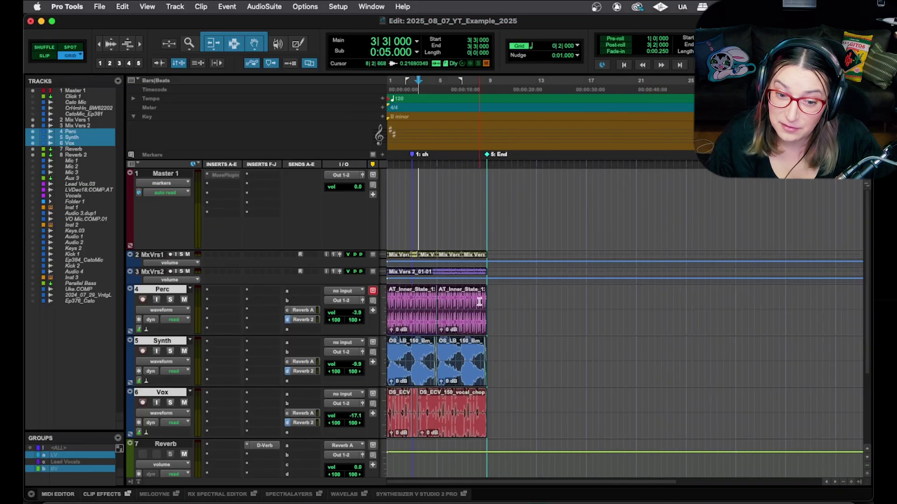
key(t)
key(t)
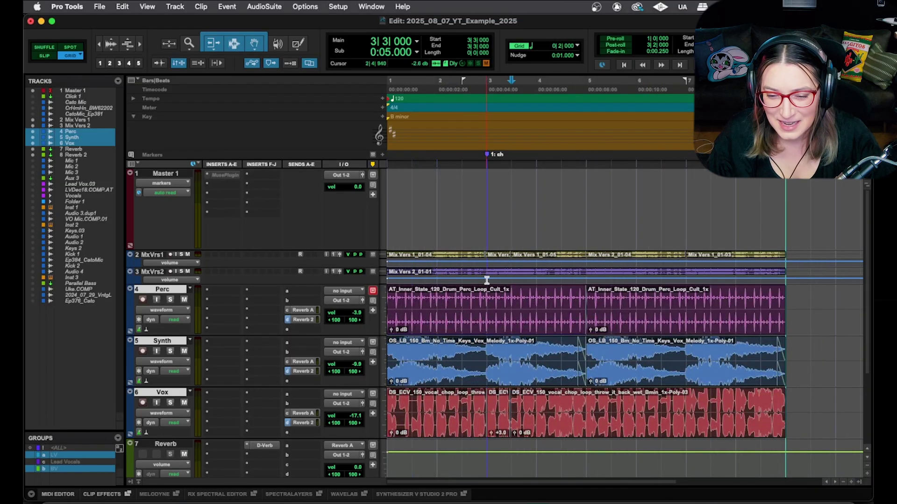
key(r)
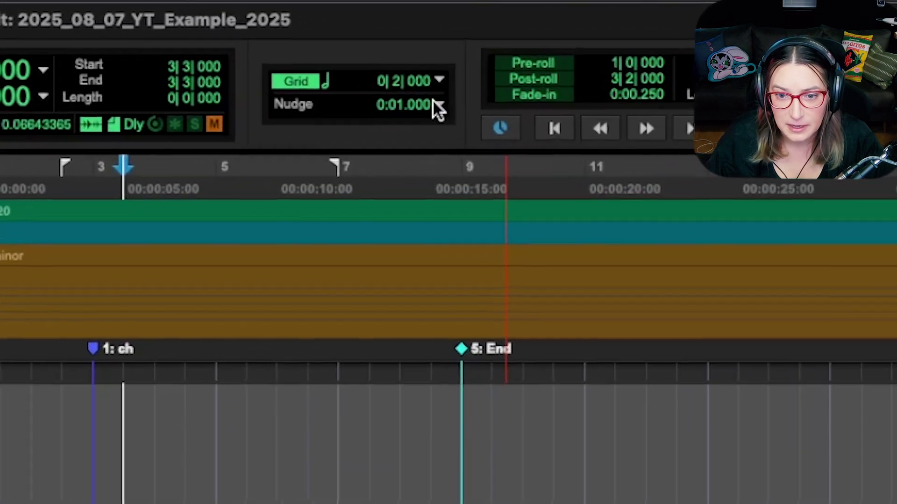
- Set the Nudge value to 1 msec
click(436, 105)
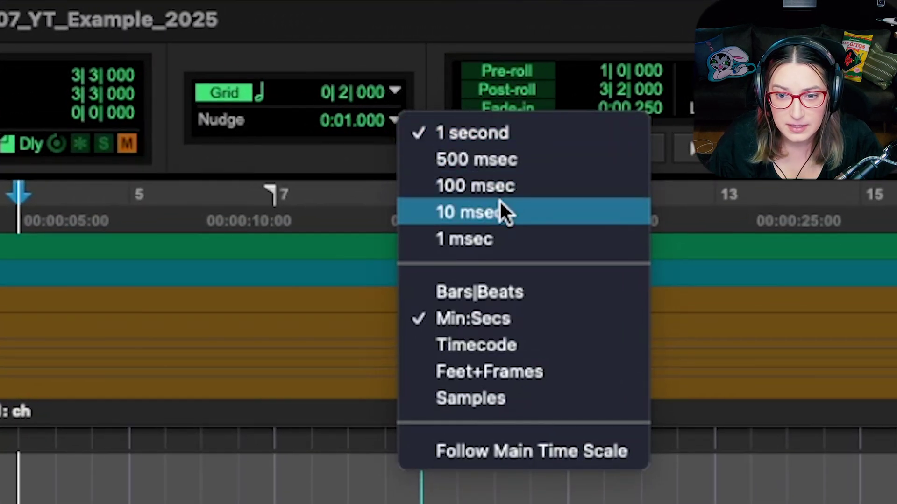
click(504, 241)
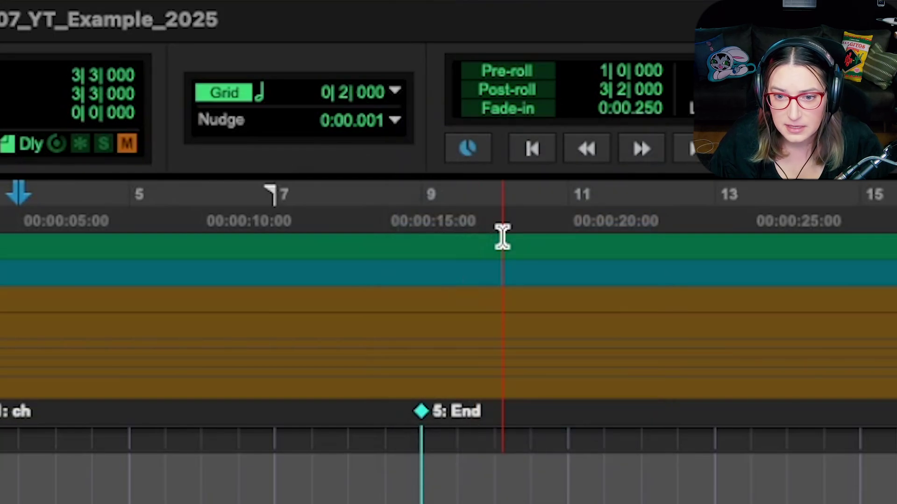
click(394, 123)
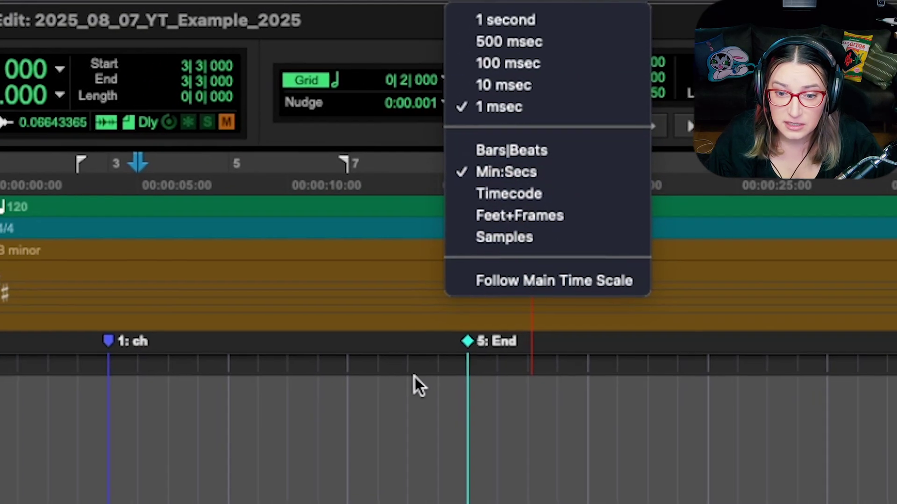
click(263, 503)
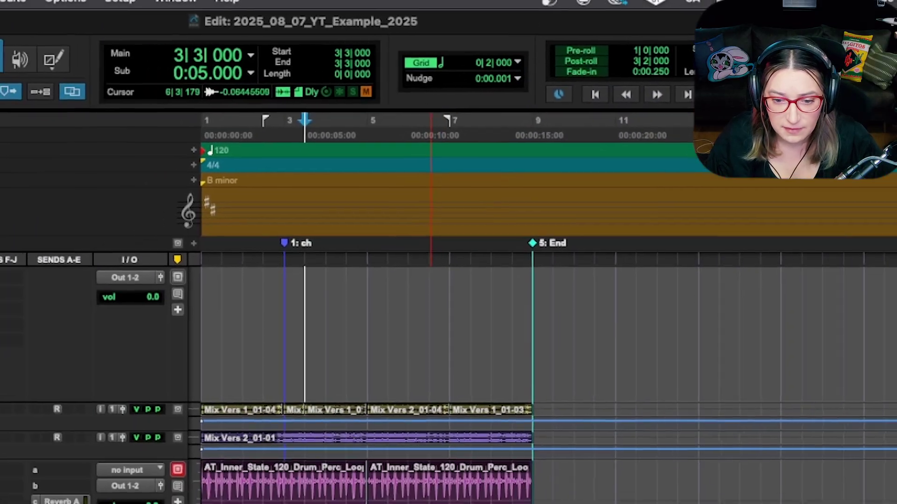
- Select the second Perc clip at bar 5 and zoom in on its 0:08 start
click(466, 453)
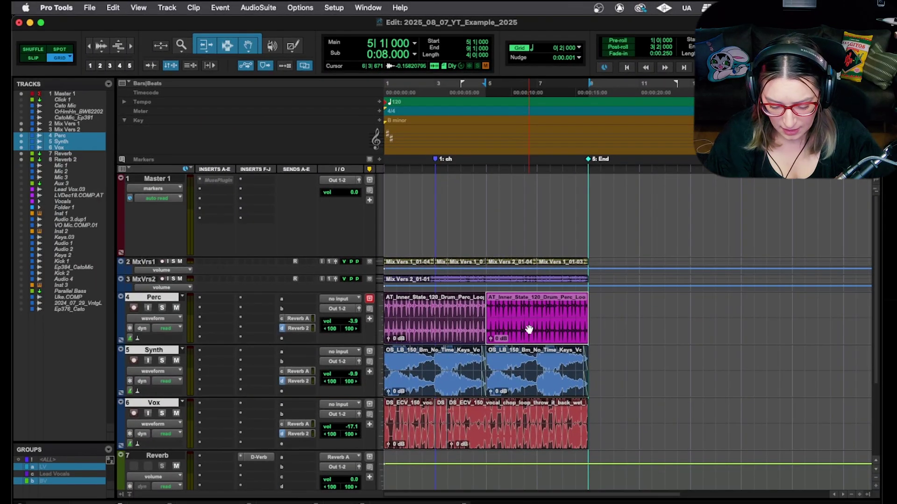
key(super+bracketright)
key(super+bracketright)
key(super+bracketright)
key(super+bracketright)
key(super+bracketright)
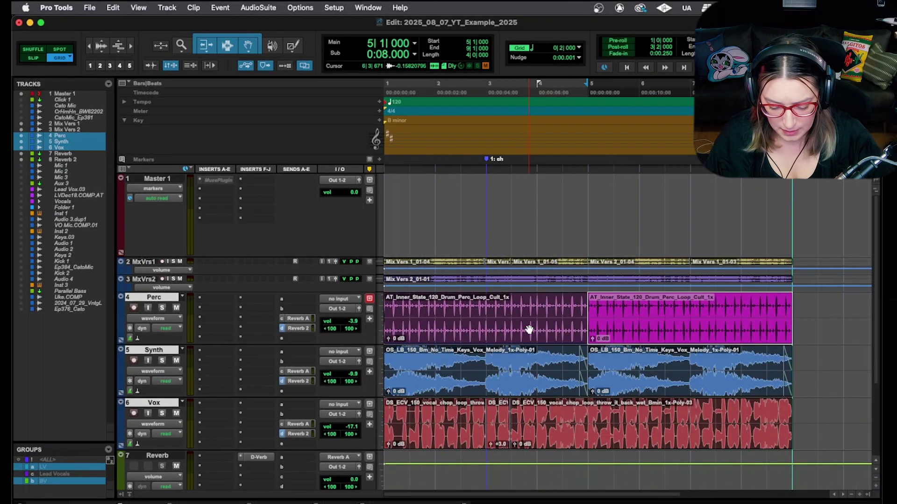
key(super+bracketright)
key(super+bracketright)
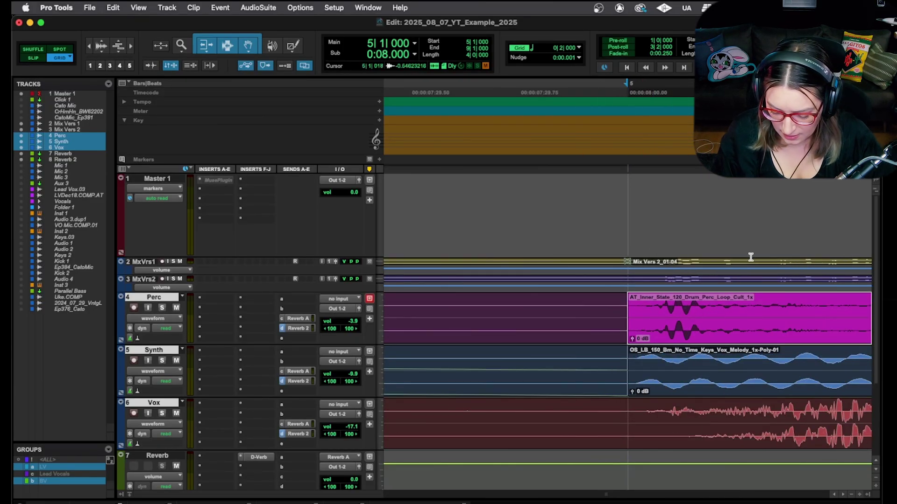
- Nudge the Perc clip a few milliseconds earlier and later, ending at 0:08.000
key(minus)
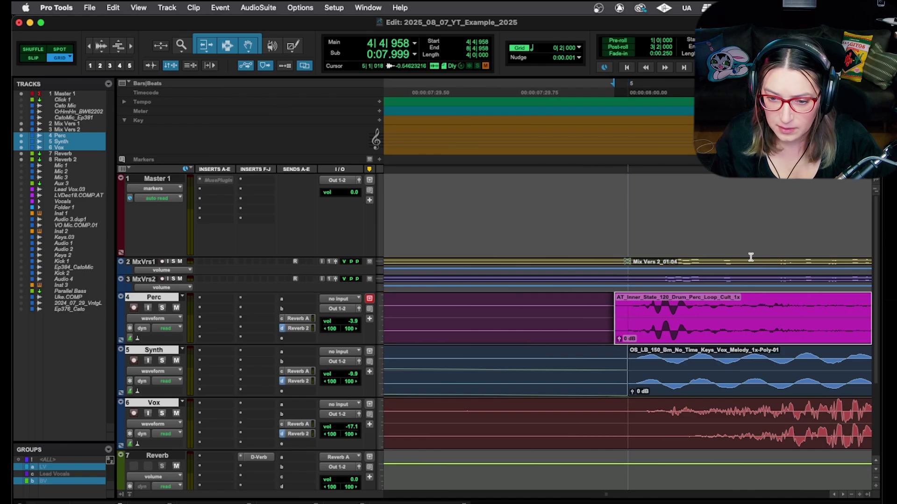
key(minus)
key(minus)
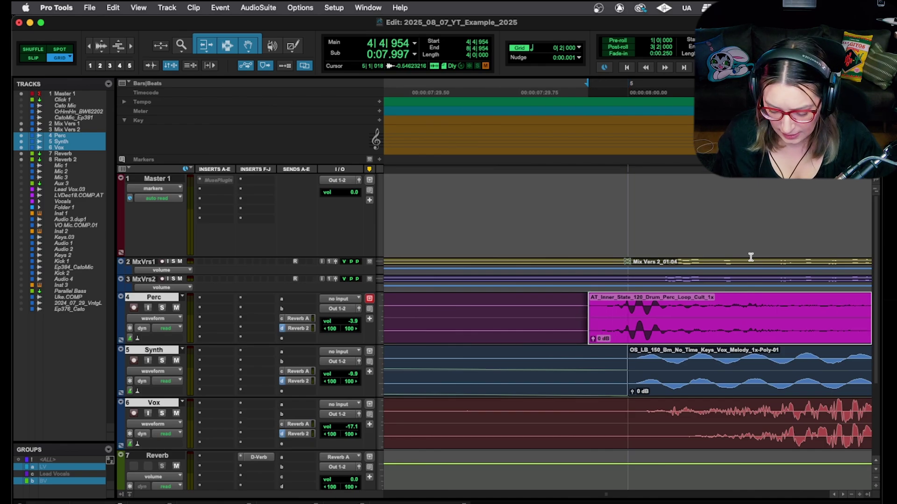
key(plus)
key(plus)
key(plus)
key(plus)
key(plus)
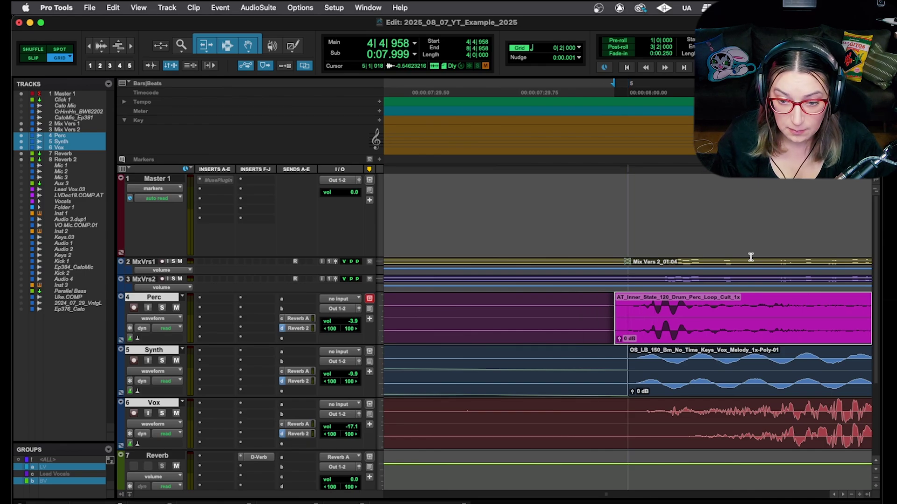
key(plus)
key(plus)
key(minus)
key(minus)
key(minus)
key(minus)
key(minus)
key(minus)
key(minus)
key(minus)
key(minus)
key(minus)
key(minus)
key(minus)
key(minus)
key(minus)
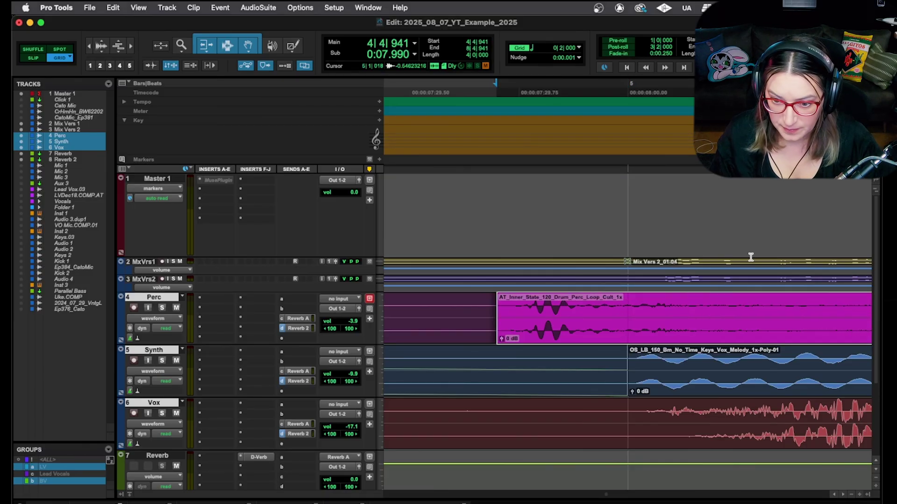
key(plus)
key(plus)
key(plus)
key(plus)
key(plus)
key(plus)
key(plus)
key(plus)
key(plus)
key(plus)
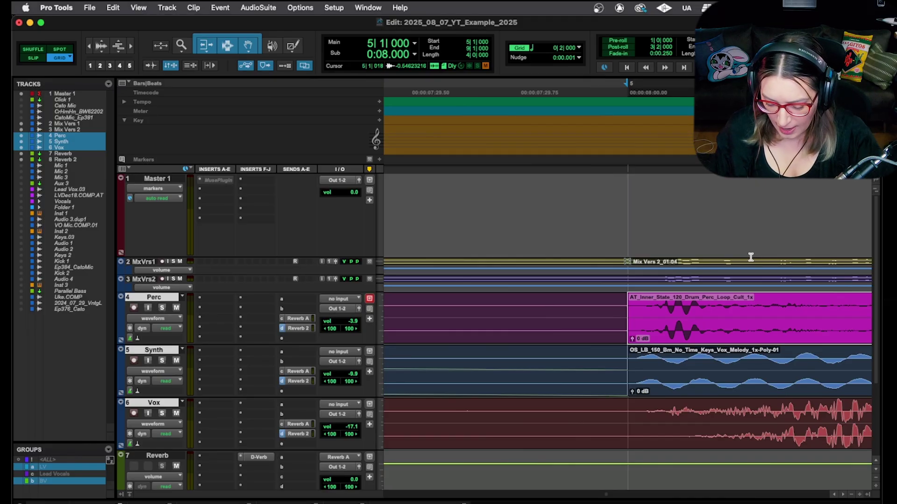
- Shift the Perc clip back and forth in 10 ms steps, returning it to 0:08.000
key(minus)
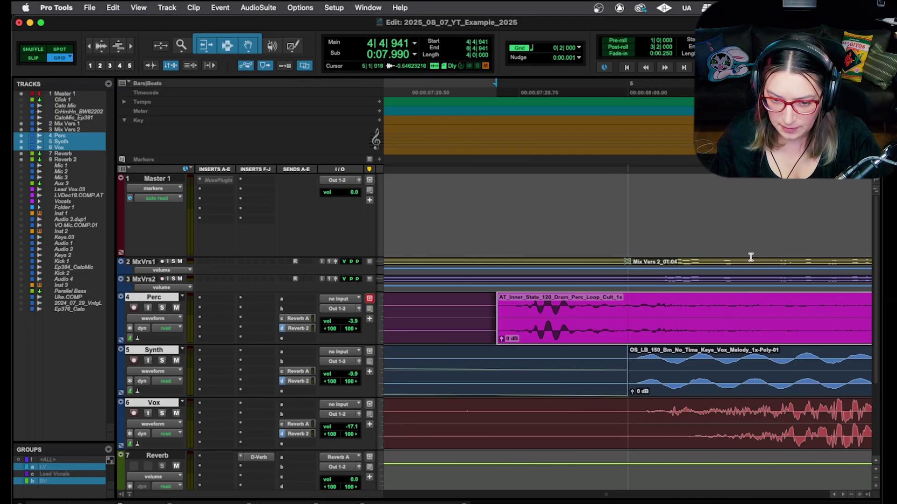
key(plus)
key(minus)
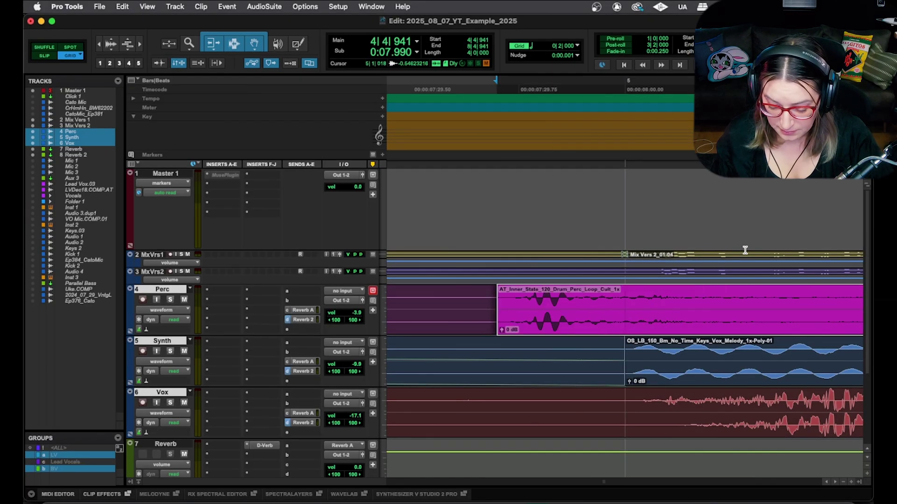
key(plus)
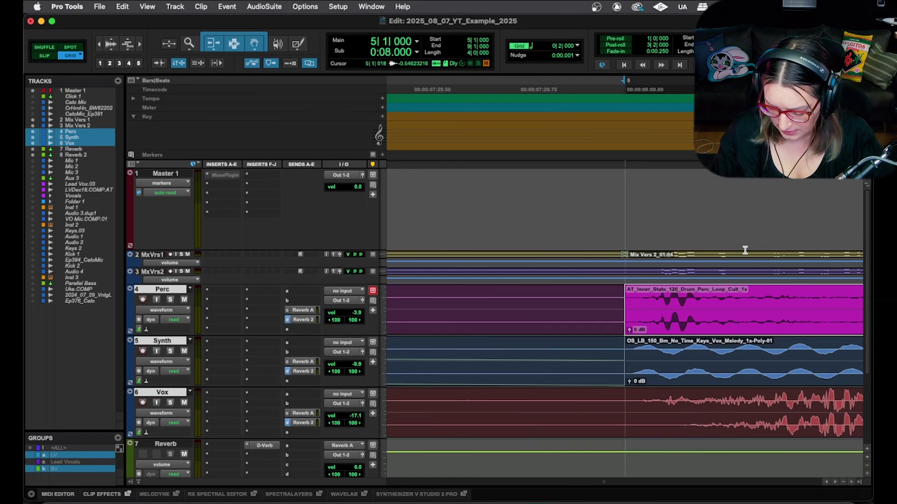
key(plus)
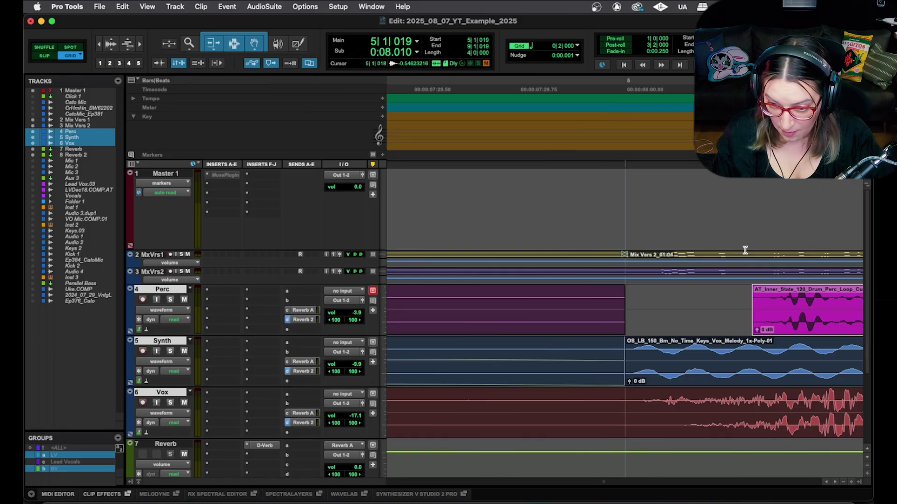
key(minus)
click(579, 56)
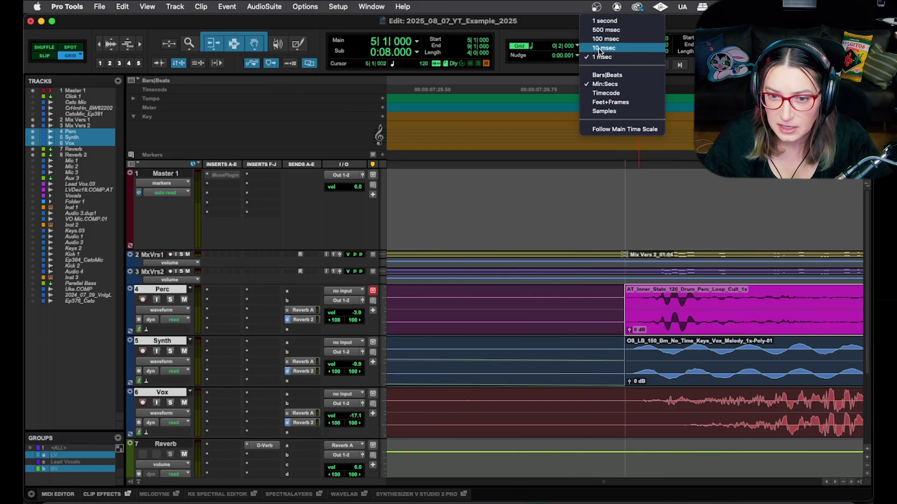
- Nudge the Perc clip 1 ms earlier, then later until its Start reads 5|1|000
click(603, 57)
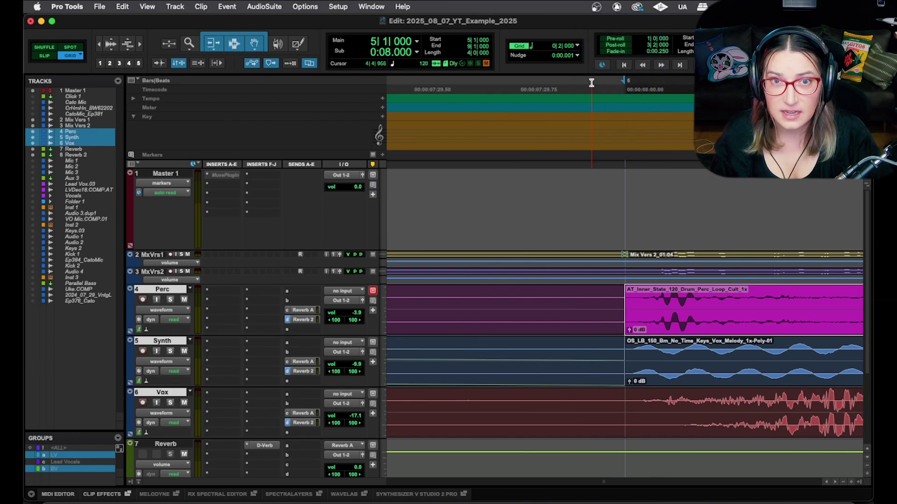
key(KP_Subtract)
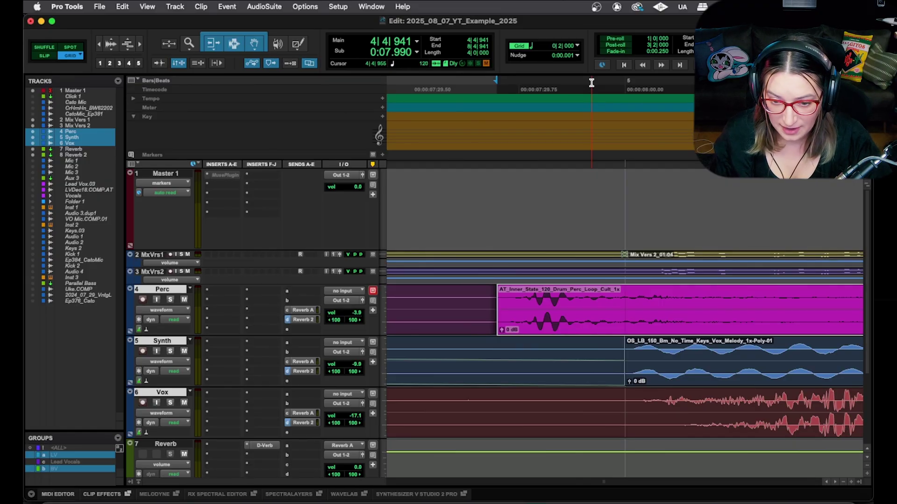
key(KP_Add)
key(KP_Add)
key(KP_Add)
key(KP_Add)
key(KP_Add)
key(KP_Add)
key(KP_Add)
key(KP_Add)
key(KP_Add)
key(KP_Add)
key(KP_Add)
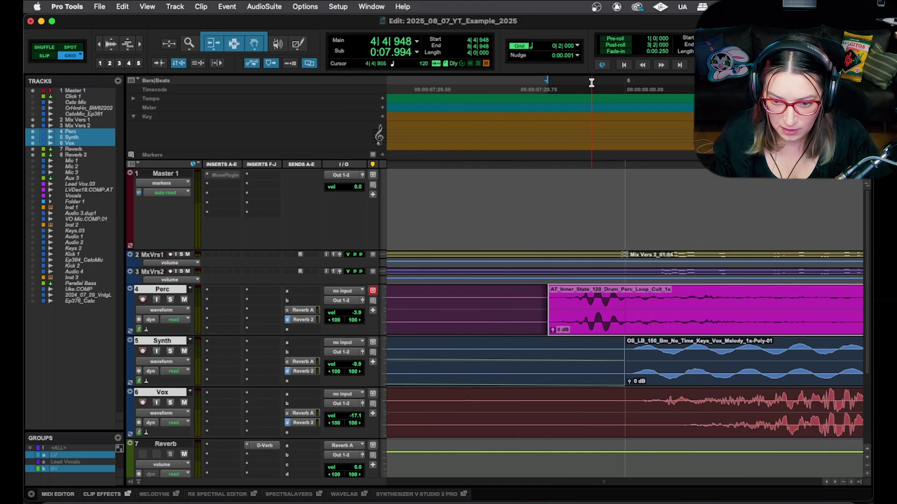
key(KP_Add)
key(KP_Add)
key(KP_Add)
key(KP_Add)
key(KP_Add)
key(KP_Add)
key(KP_Add)
key(KP_Add)
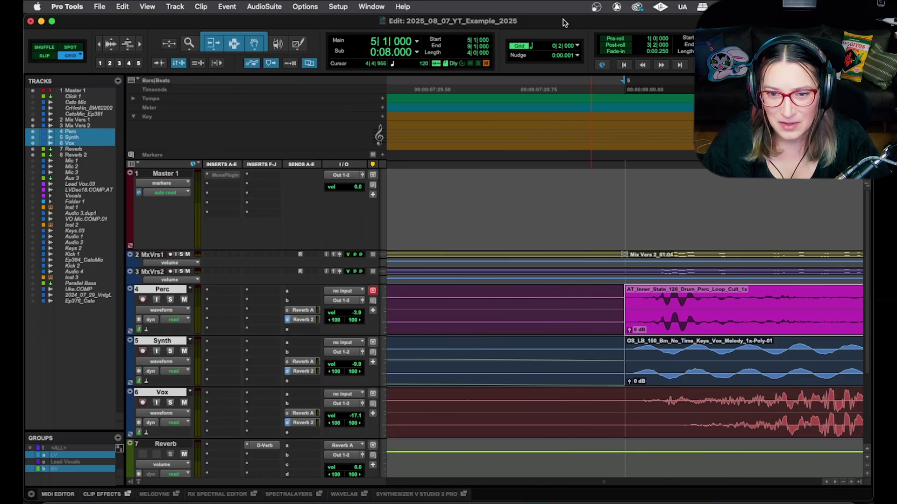
click(577, 54)
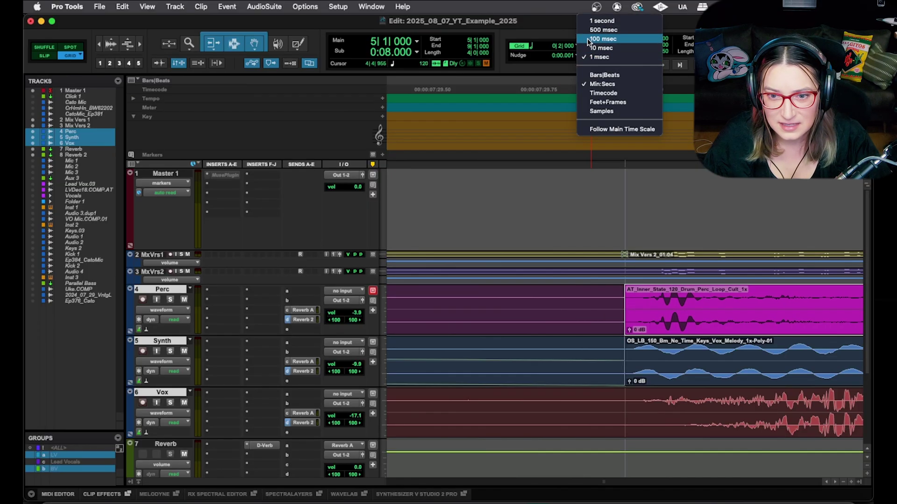
- Set the Nudge value to 100 msec and zoom out around the clip start
click(592, 48)
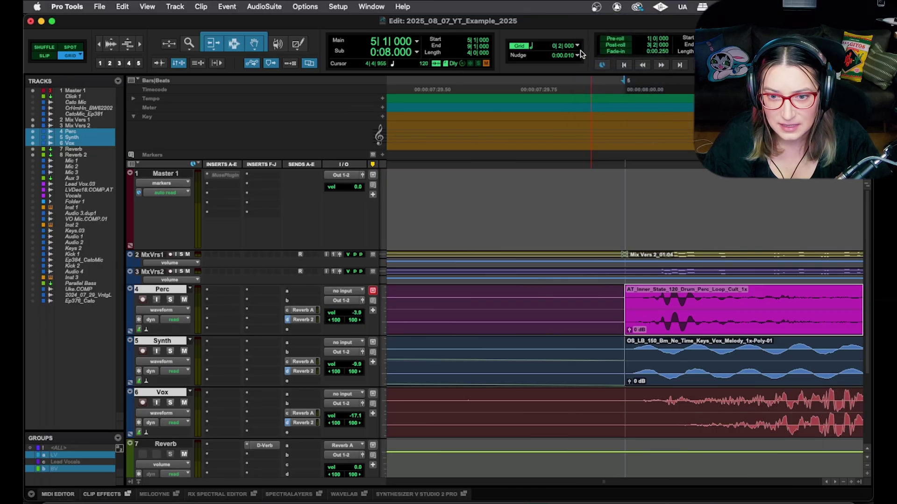
click(580, 51)
click(584, 48)
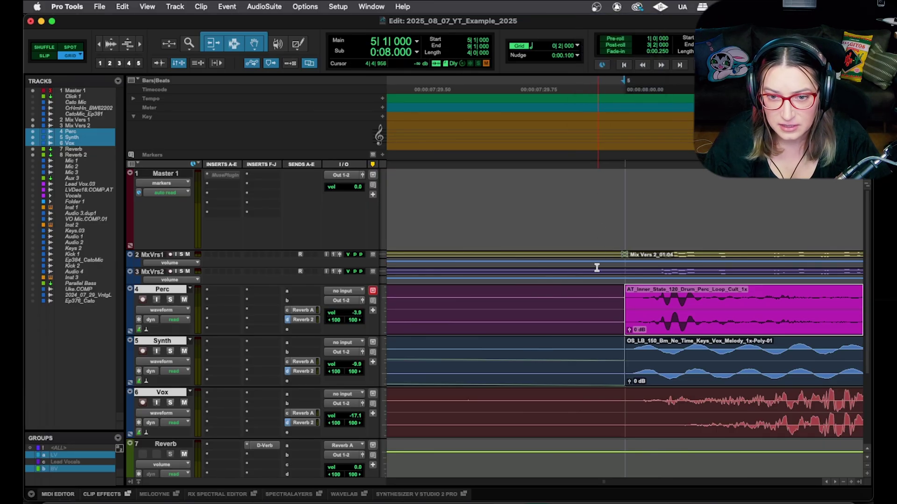
key(super+bracketleft)
key(super+bracketleft)
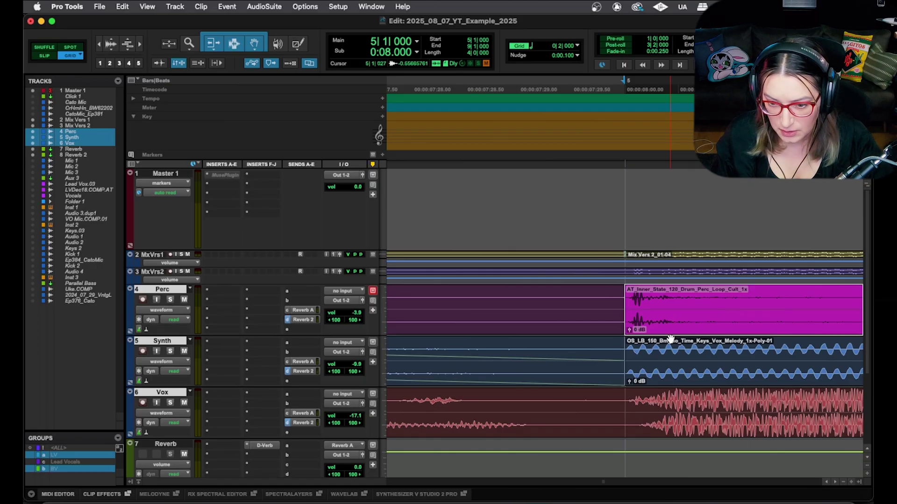
- Nudge the Perc clip earlier and later by 100 ms, returning it to bar 5
key(minus)
scroll(671, 338, down, 5)
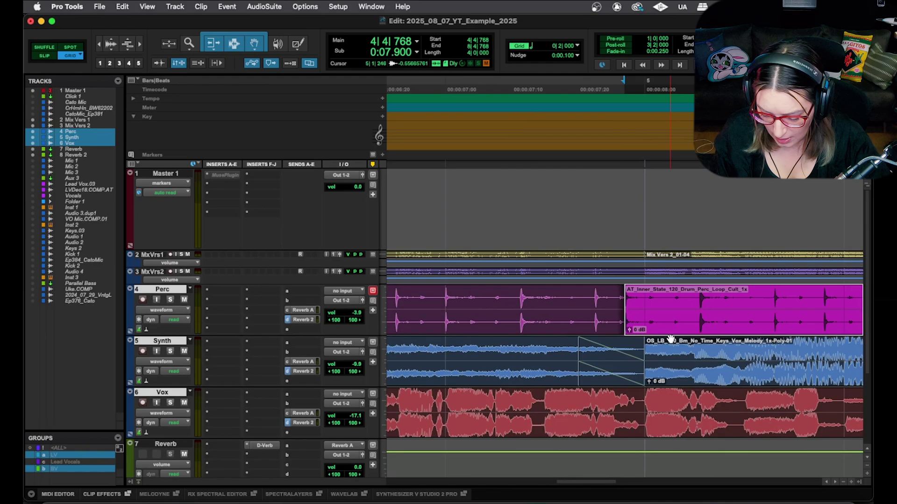
key(KP_Add)
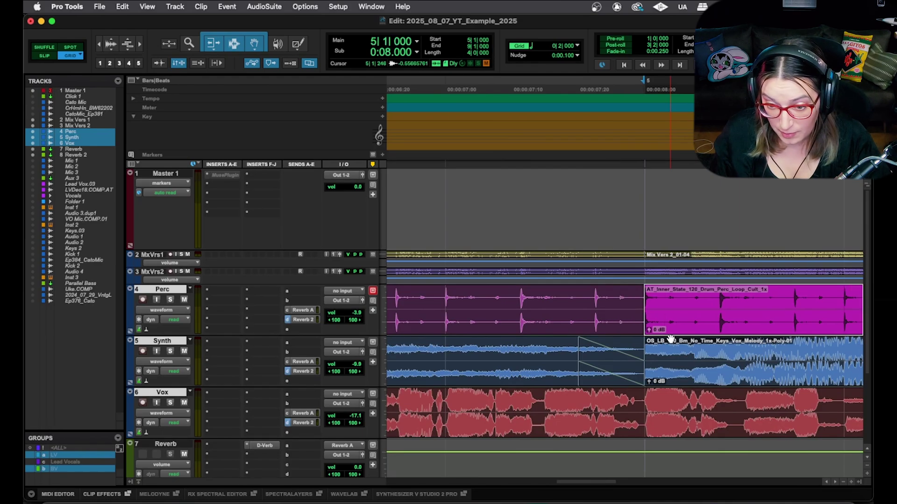
key(KP_Subtract)
key(KP_Subtract)
key(KP_Subtract)
key(KP_Subtract)
key(KP_Subtract)
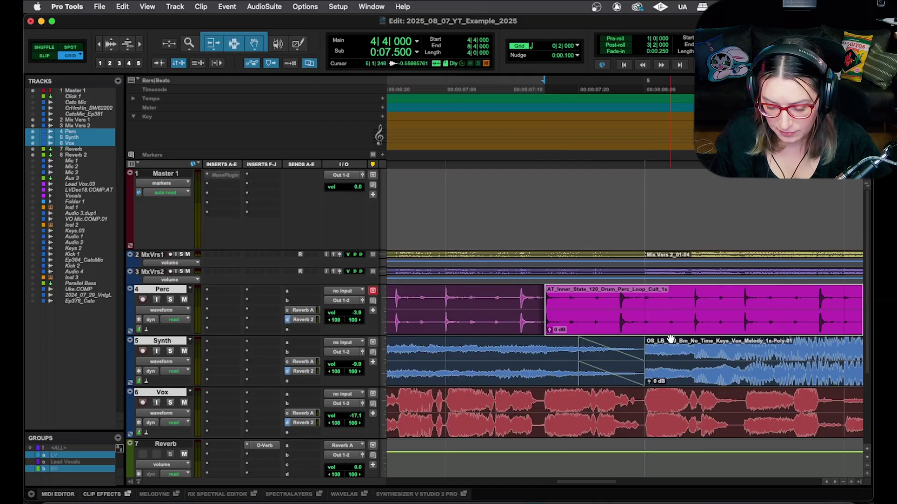
key(KP_Add)
key(KP_Add)
key(KP_Add)
key(KP_Add)
key(KP_Add)
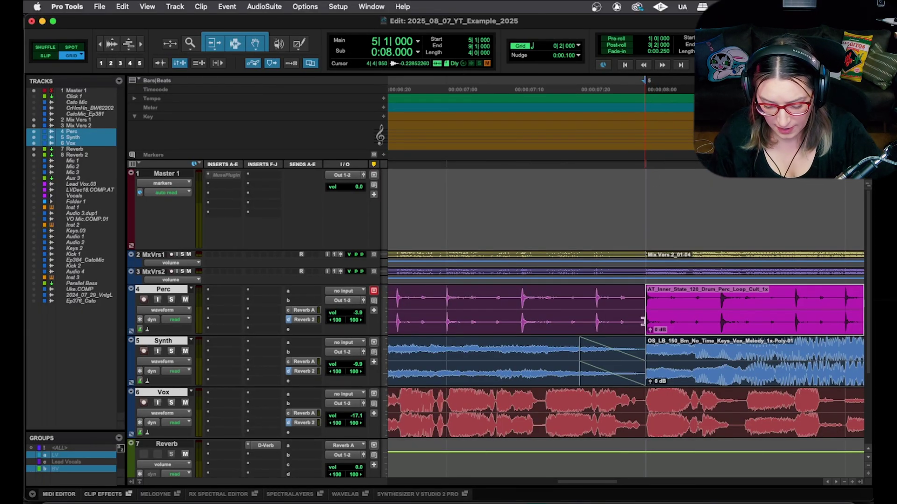
scroll(642, 321, up, 3)
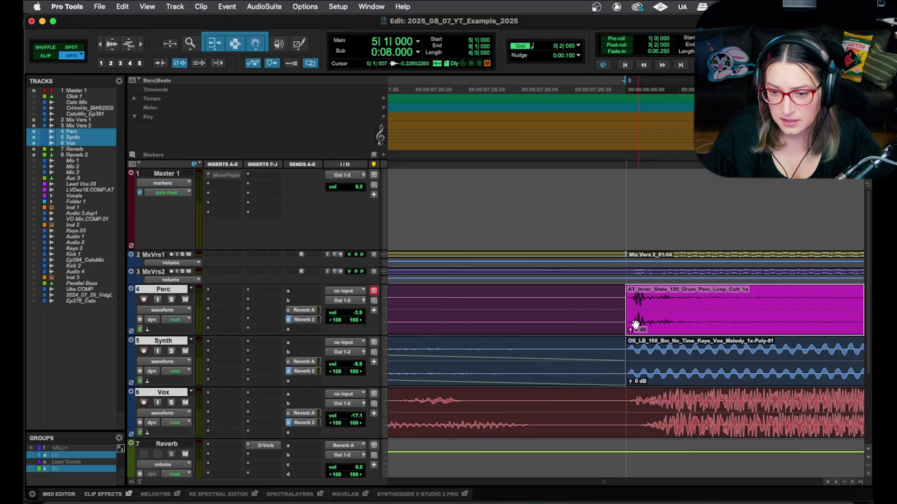
click(796, 294)
- Split the Perc clip just past bar 5 and nudge the first piece, returning it to bar 5
key(super+e)
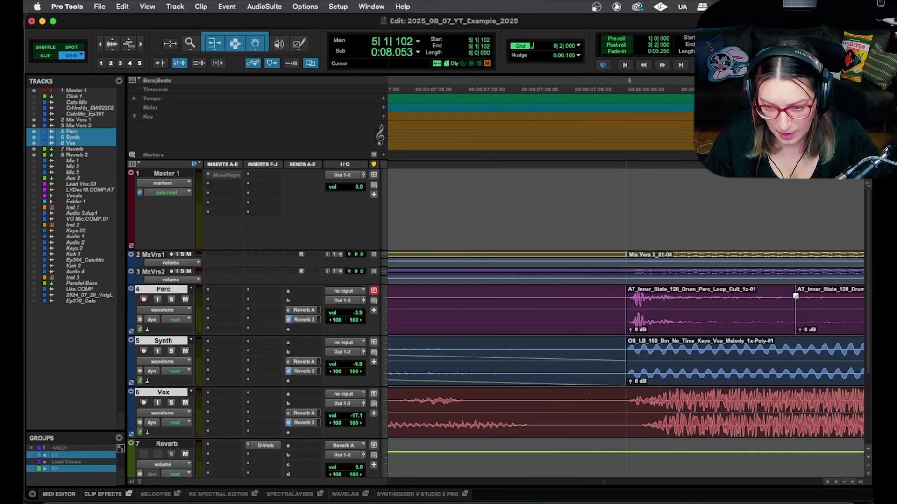
click(769, 321)
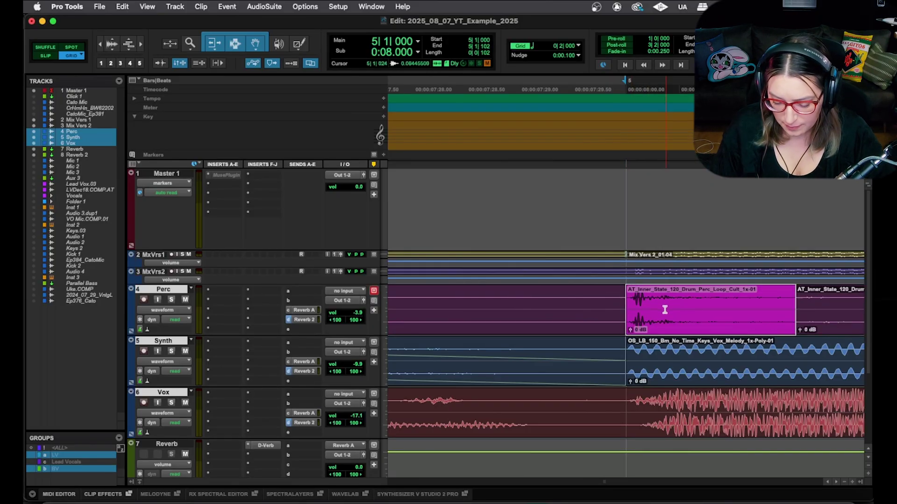
key(comma)
key(comma)
key(comma)
key(comma)
key(comma)
key(comma)
key(comma)
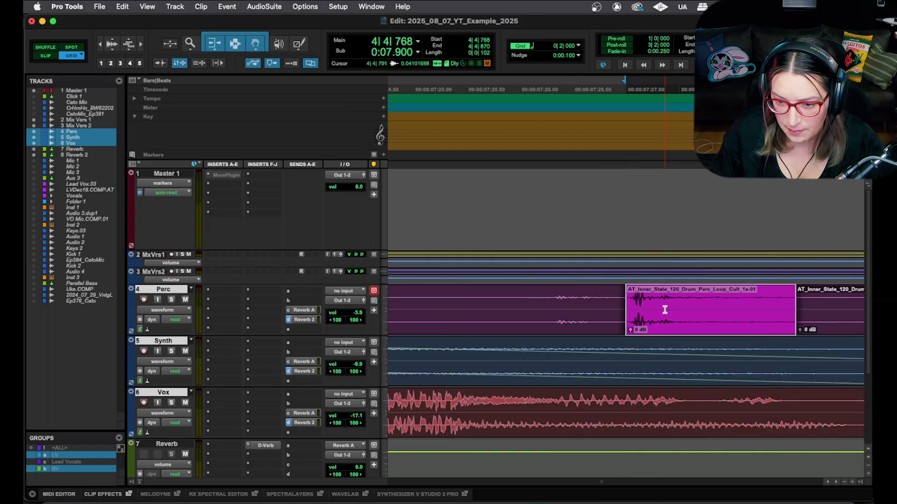
key(period)
key(period)
key(period)
key(period)
key(period)
key(period)
key(period)
key(period)
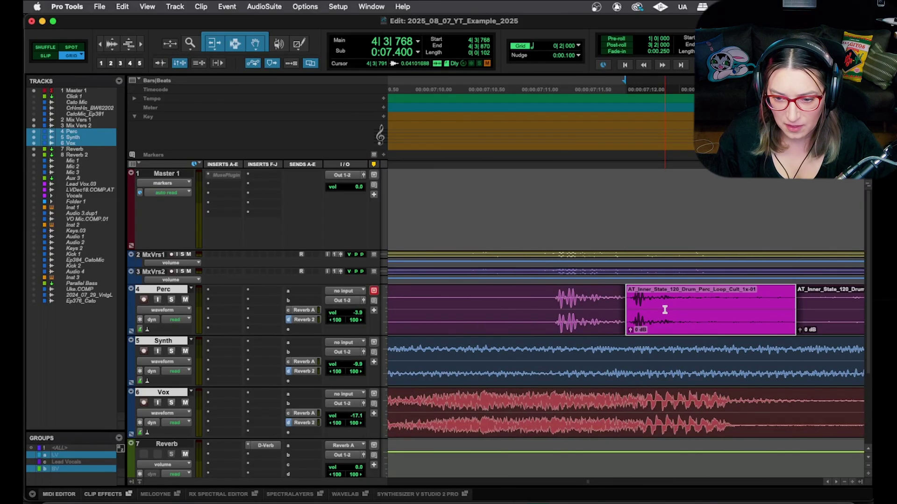
key(comma)
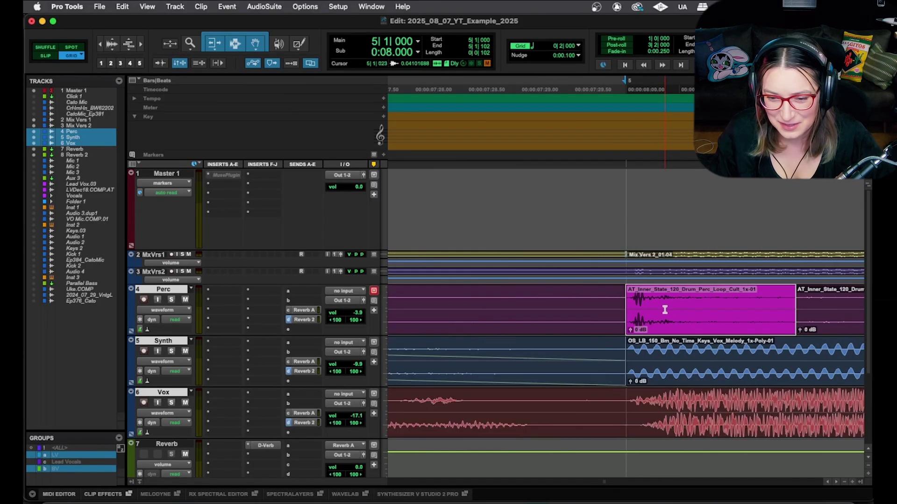
- Set Nudge to 1 msec and nudge the first Perc piece to start at 0:07.997
click(582, 56)
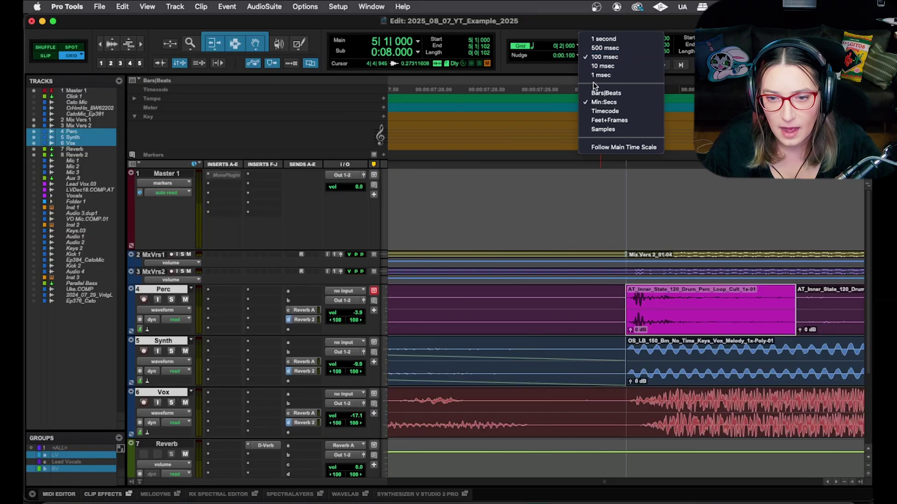
click(599, 76)
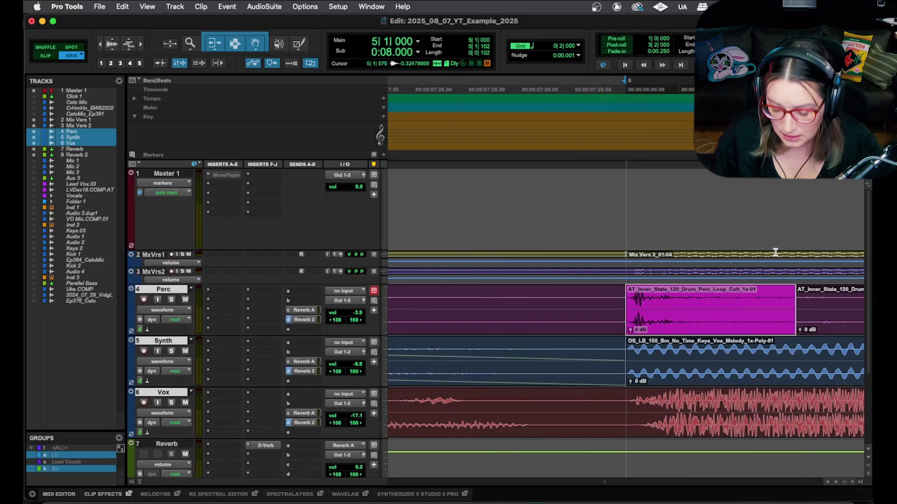
key(comma)
key(comma)
key(comma)
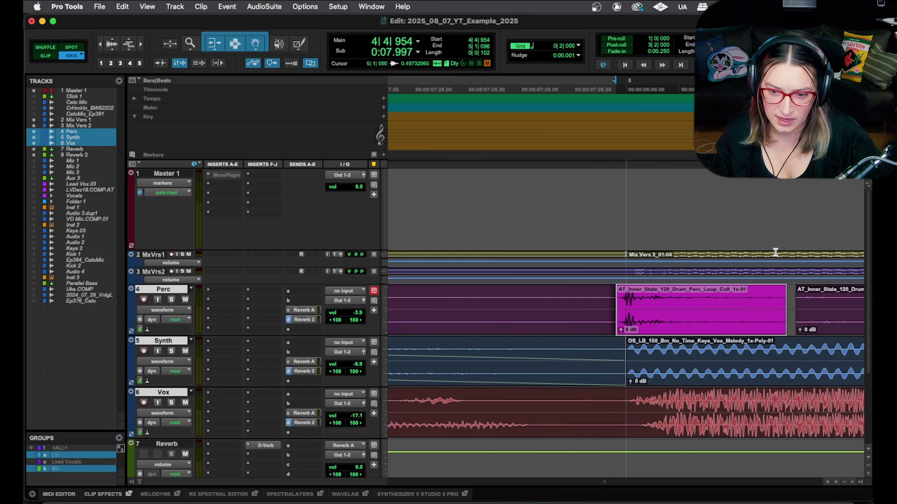
click(628, 213)
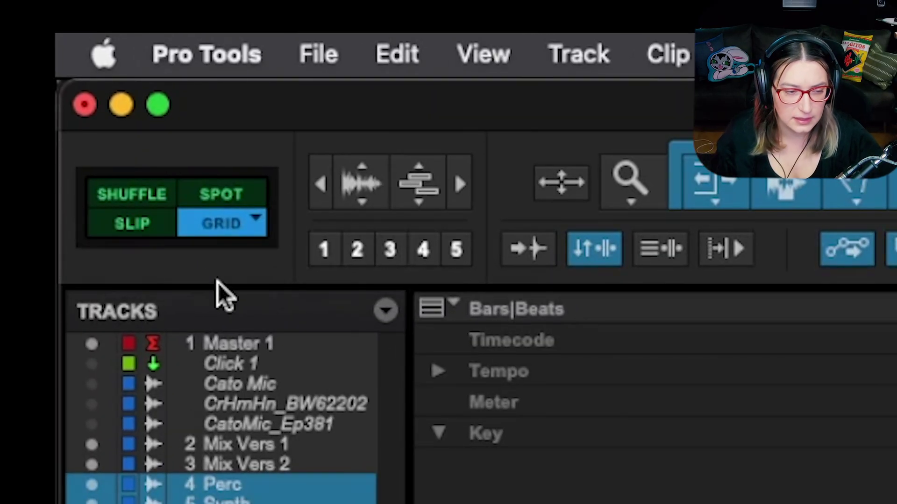
key(F1)
key(F2)
key(F3)
key(F4)
key(F1)
key(grave)
key(grave)
key(grave)
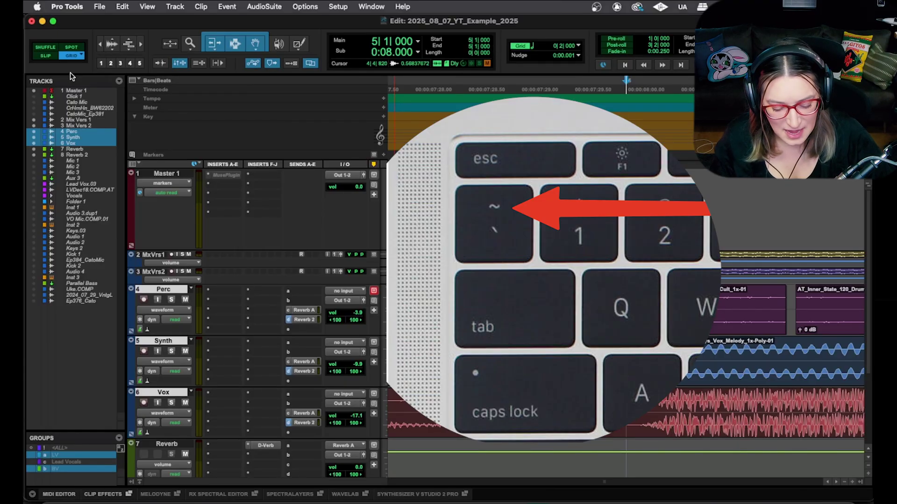
key(grave)
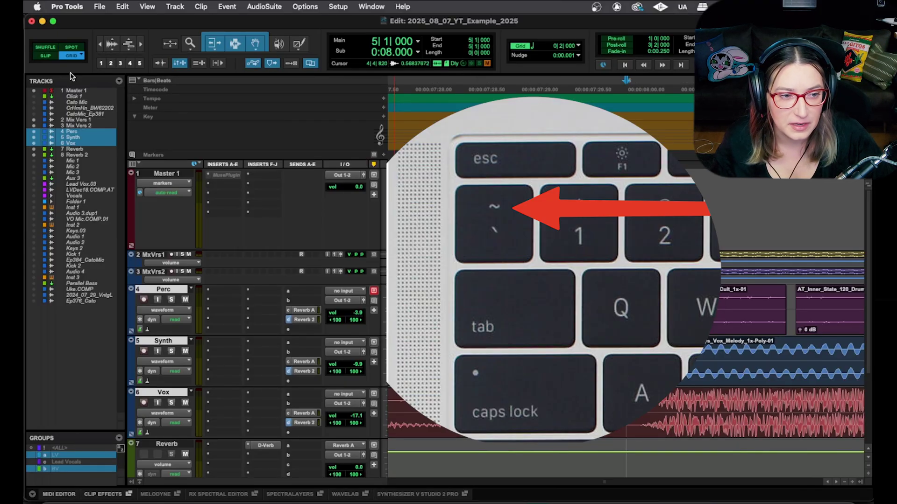
key(grave)
key(grave)
key(grave)
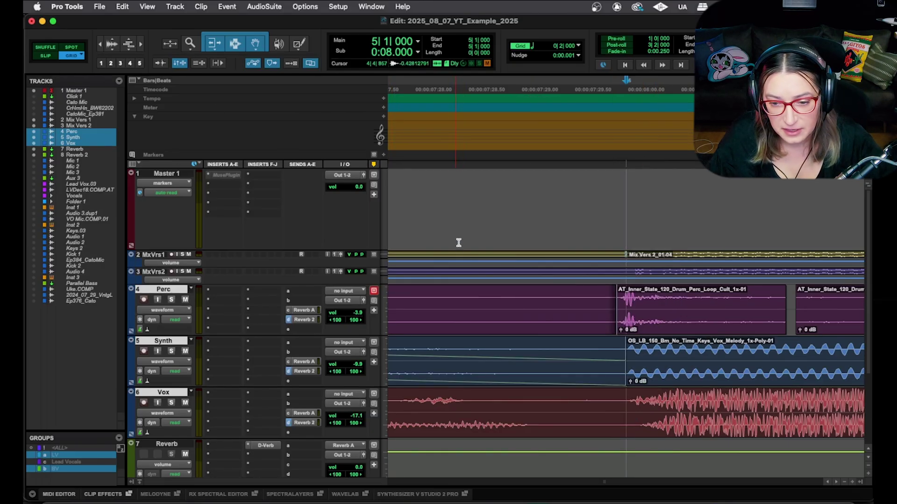
- Select the first Perc piece and set the Grid value to 1/16 note
click(711, 322)
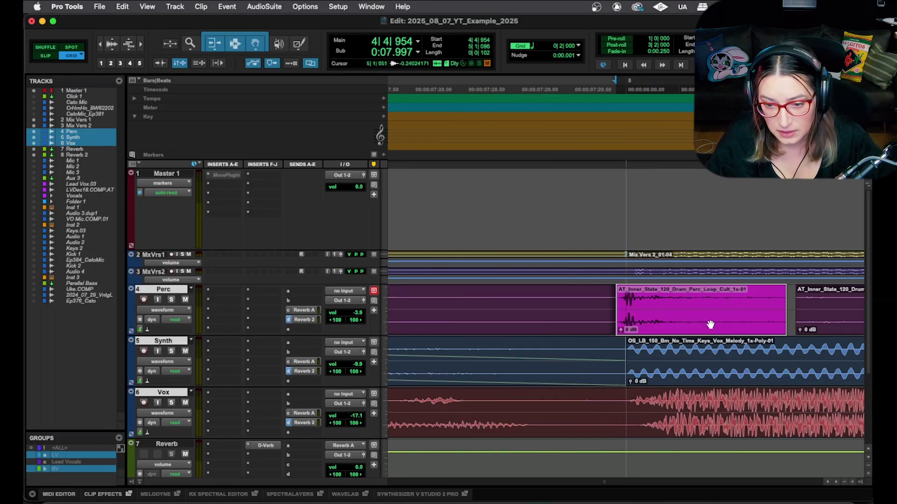
key(super+bracketleft)
key(super+bracketleft)
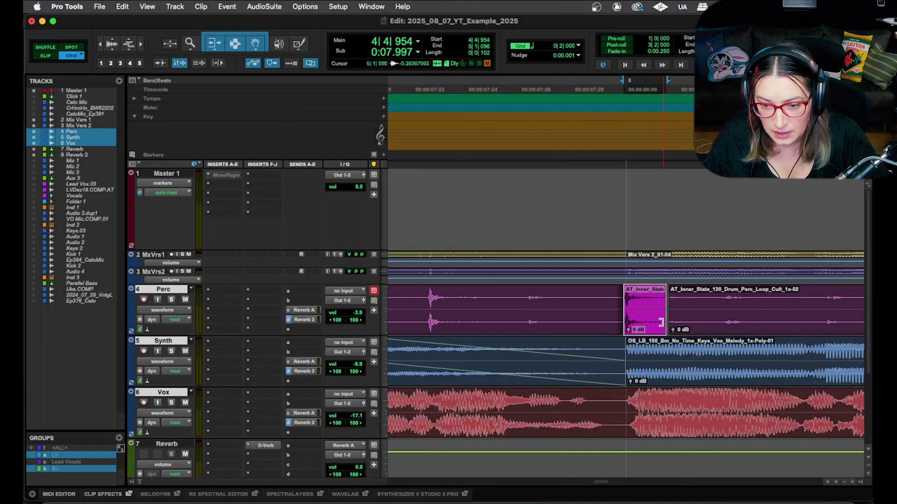
click(575, 46)
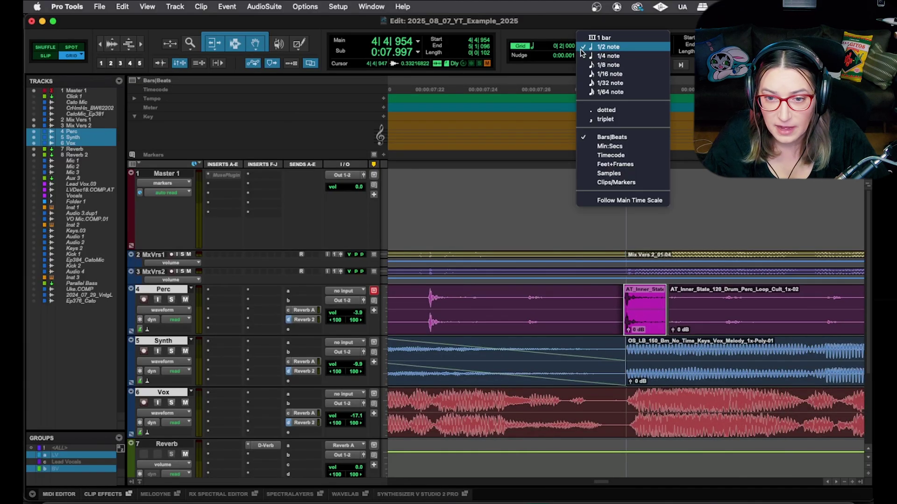
click(593, 74)
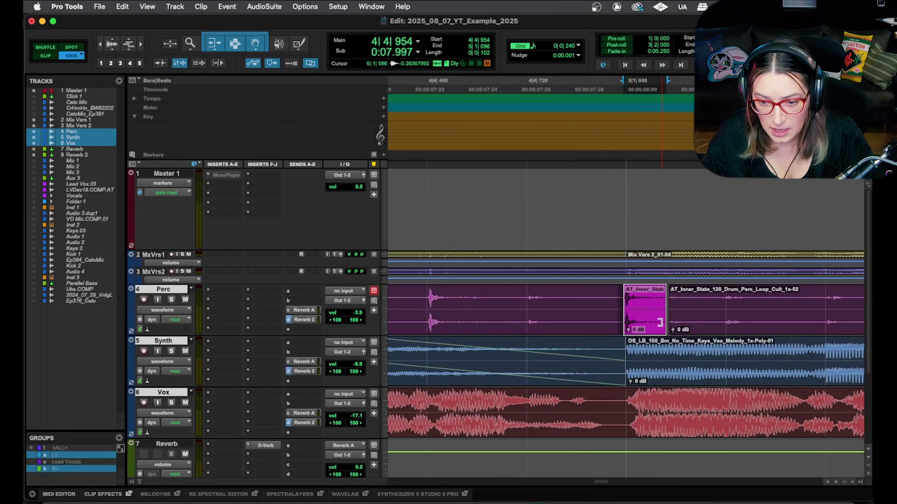
- Drag the short Perc clip earlier so it starts at 4|4|720
mouse_move(638, 330)
mouse_down()
mouse_move(549, 325)
mouse_move(641, 317)
mouse_move(481, 316)
mouse_move(644, 323)
mouse_up()
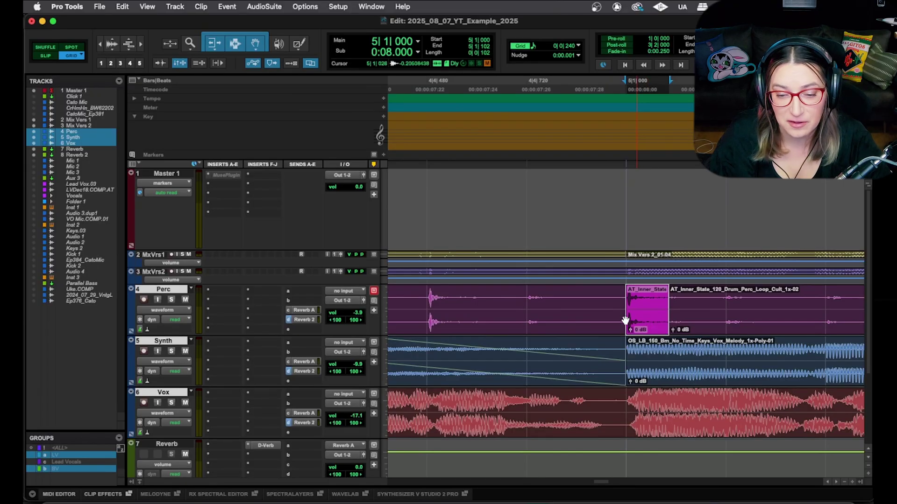
drag(641, 321, 578, 315)
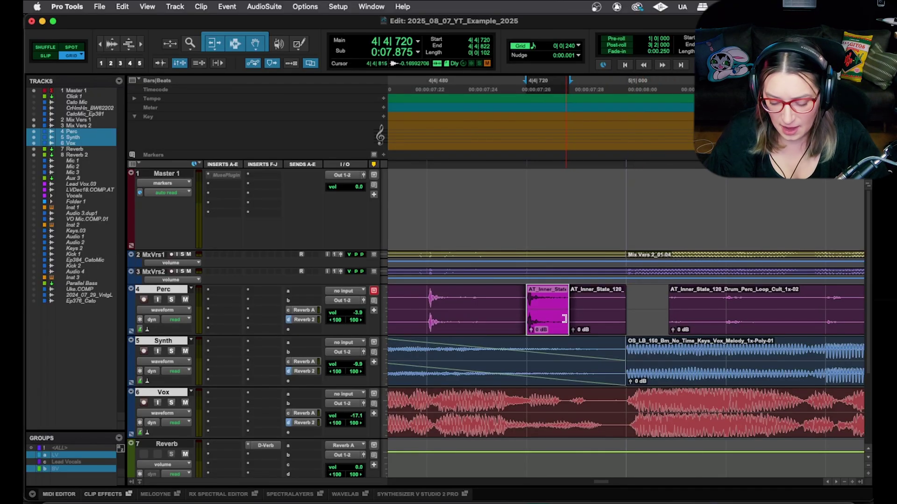
key(t)
key(t)
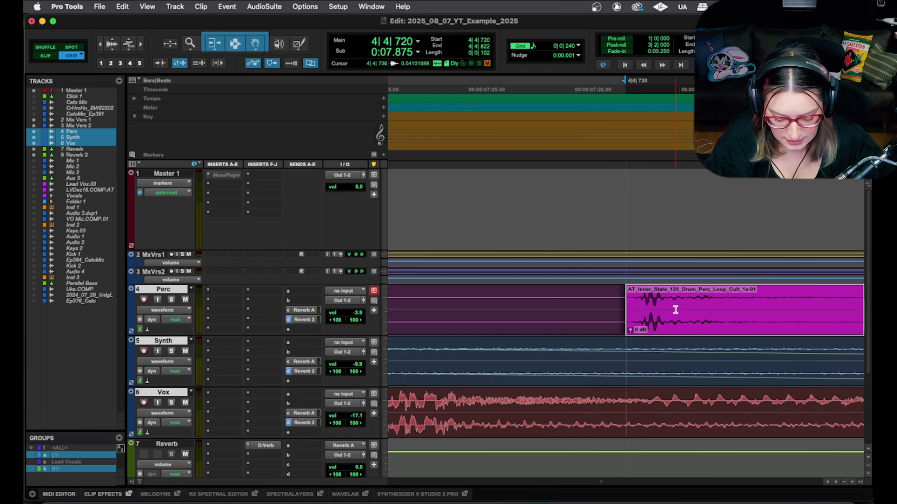
- Drag the short Perc clip back and forth, settling its start at 4|4|715 (0:07.872)
drag(674, 326, 660, 330)
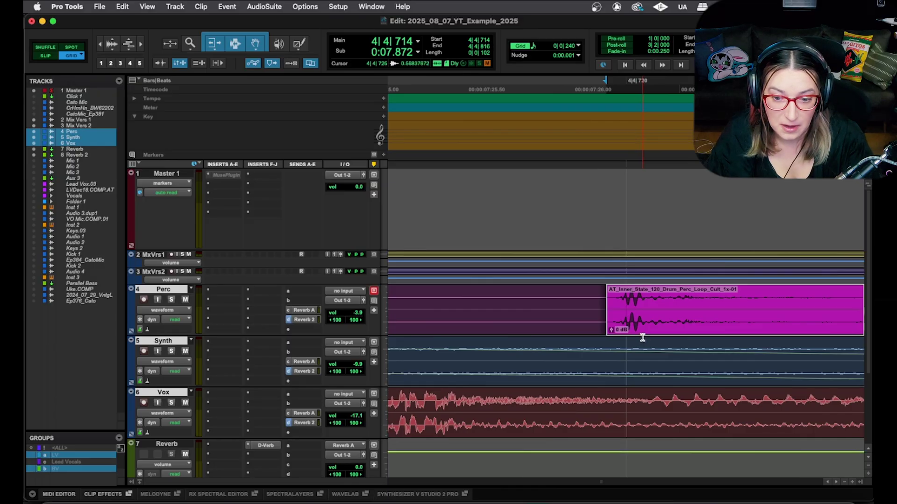
drag(644, 331, 651, 324)
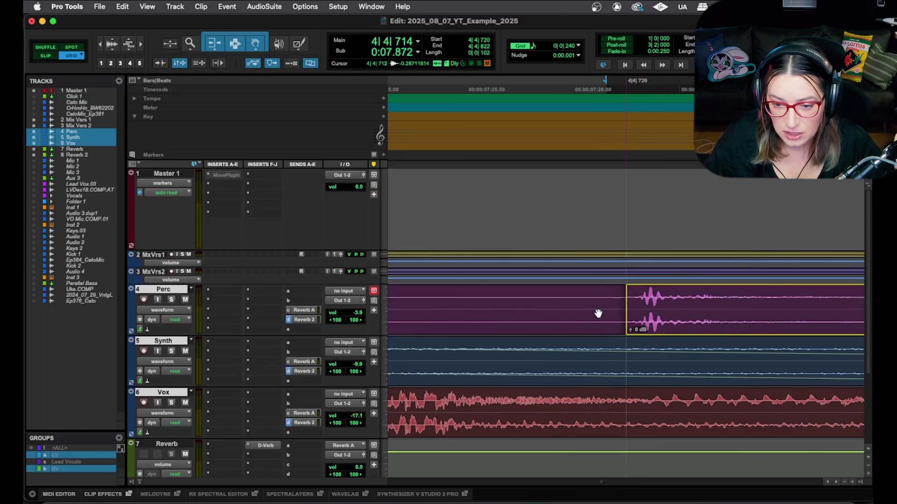
click(648, 307)
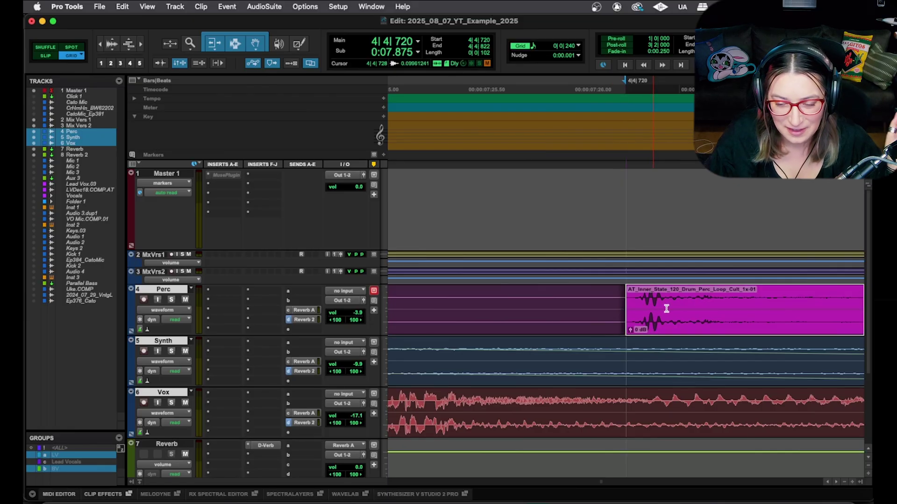
drag(665, 324, 646, 324)
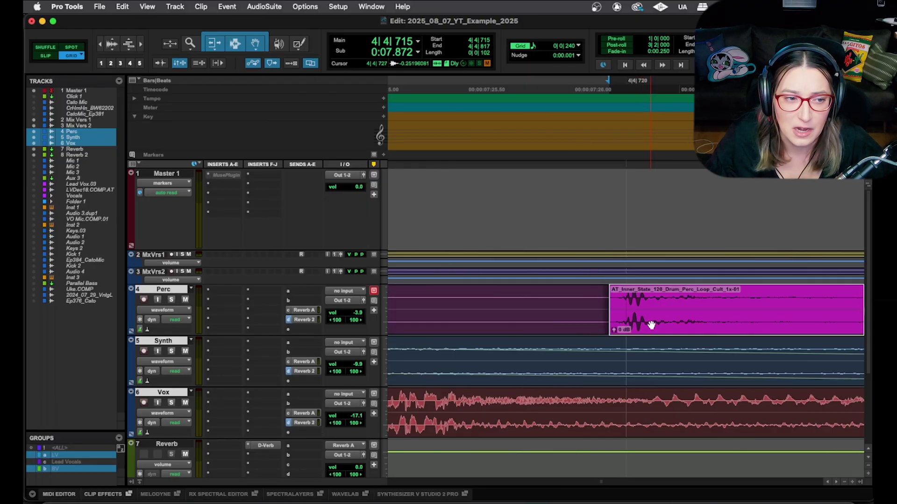
mouse_move(637, 321)
mouse_down()
mouse_move(627, 322)
mouse_move(653, 319)
mouse_up()
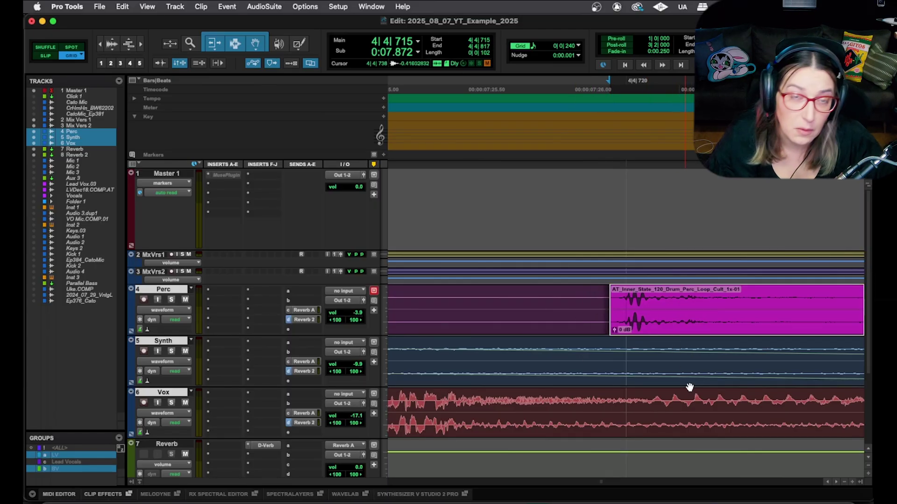
- Insert FabFilter Pro-Q 3 on the Perc track's first insert slot
click(218, 292)
mouse_move(297, 294)
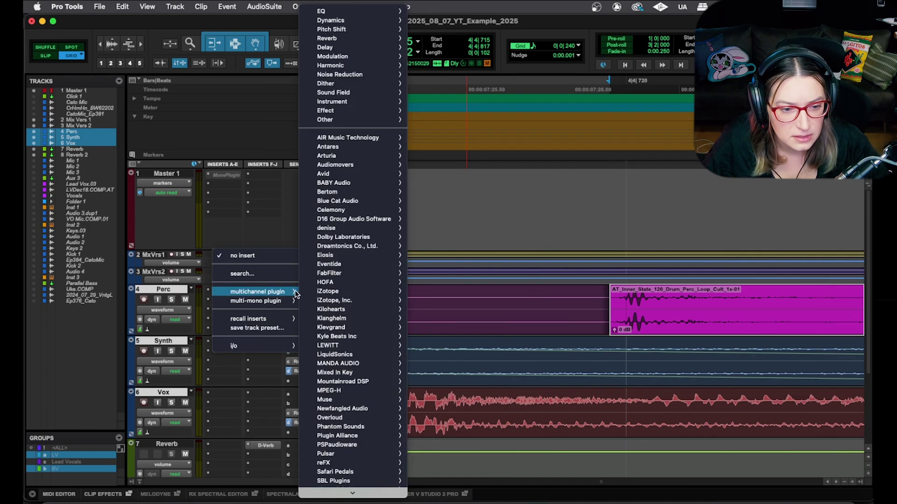
mouse_move(355, 272)
click(486, 351)
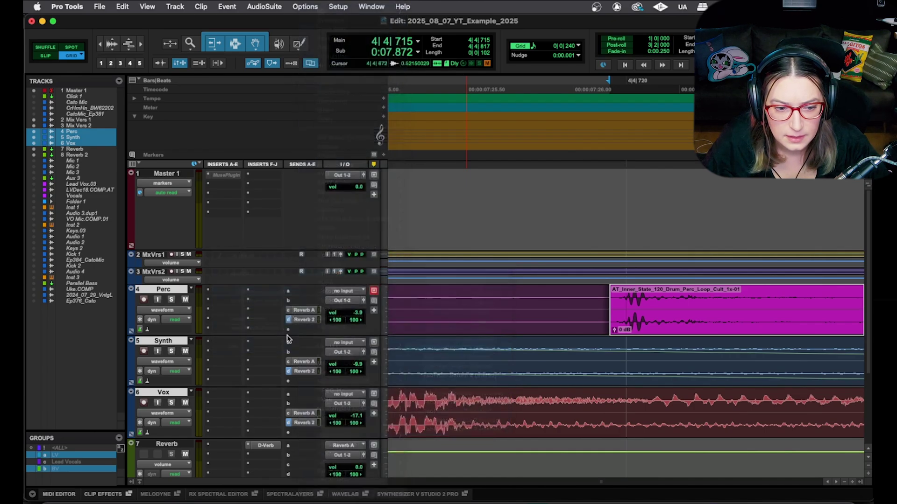
- Search '2a' and add CLA-2A (stereo) to Perc's second insert
click(221, 303)
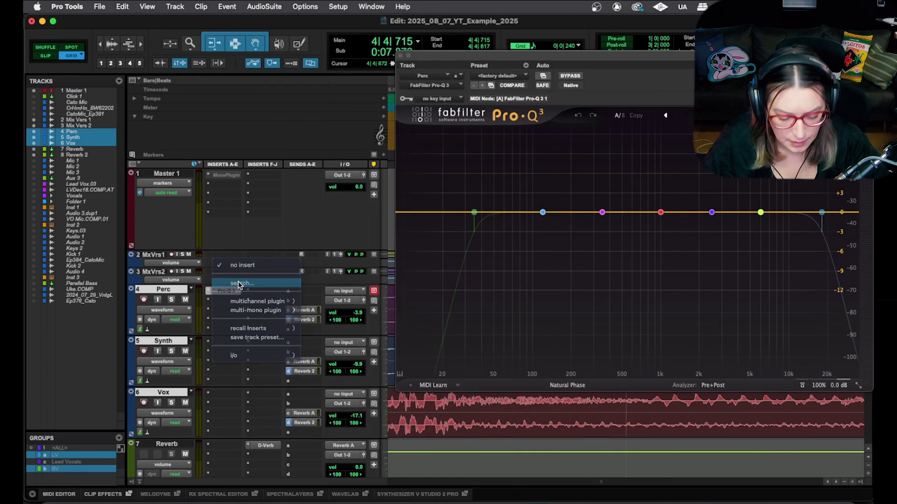
text(2a)
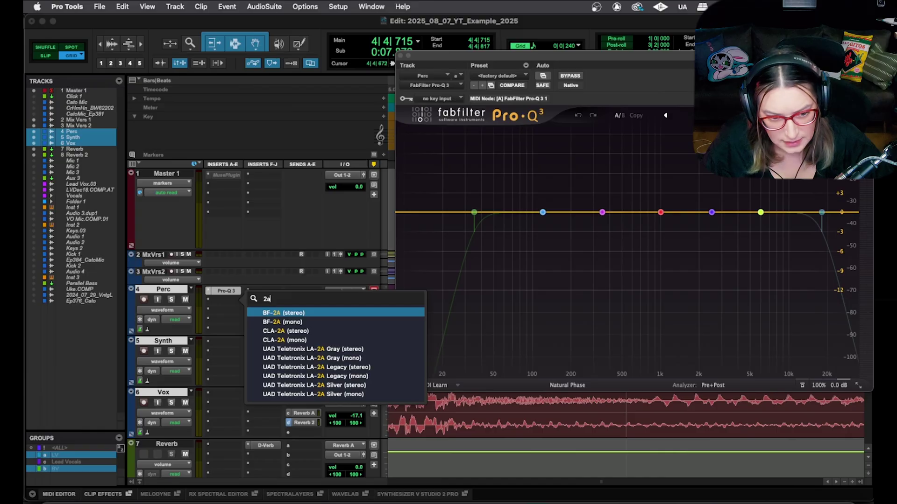
click(275, 331)
- Insert FabFilter Pro-DS on Perc's third insert slot
click(219, 310)
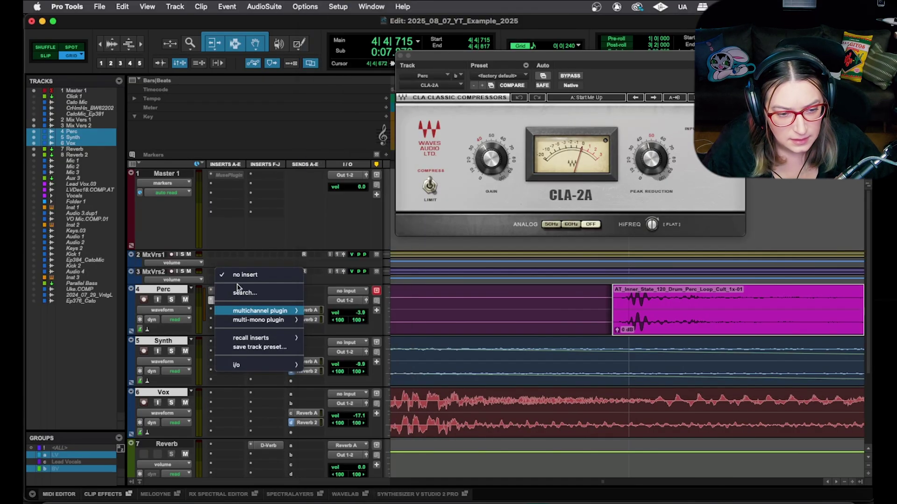
mouse_move(270, 311)
mouse_move(339, 312)
mouse_move(357, 272)
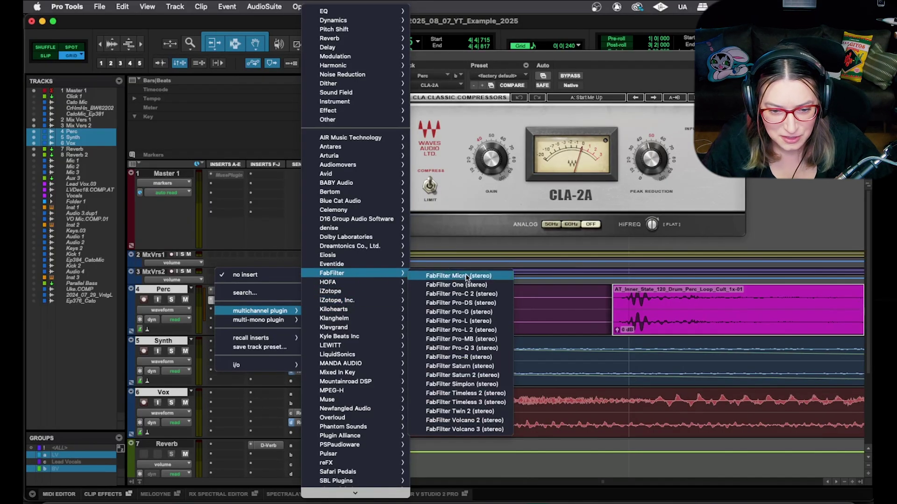
click(481, 347)
scroll(536, 329, down, 5)
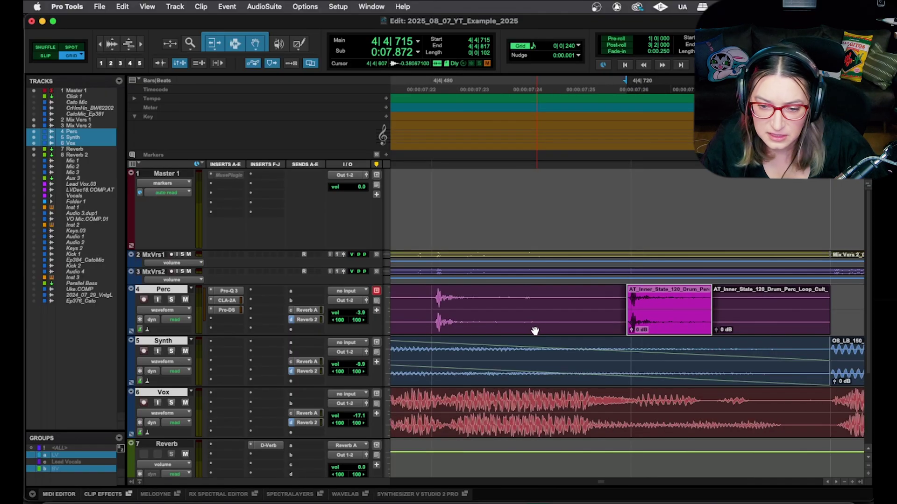
scroll(490, 382, down, 3)
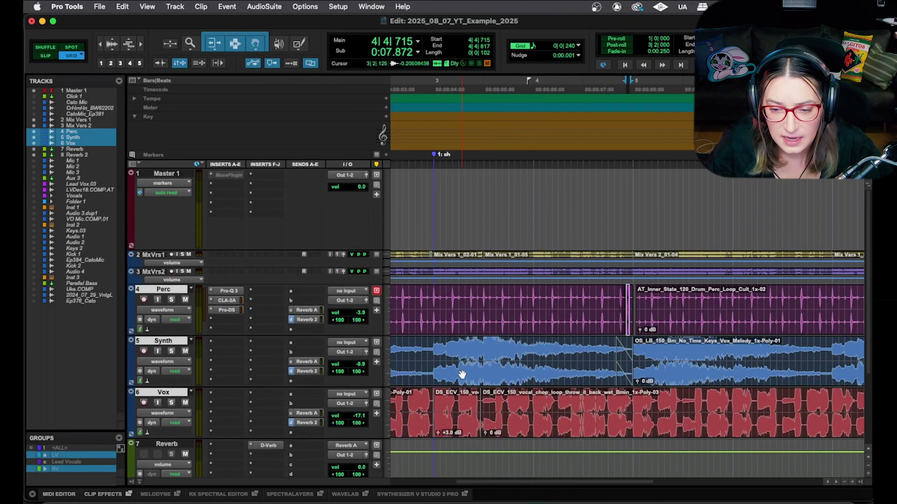
- Select only the Perc track and toggle its inserts' bypass on and off
click(451, 296)
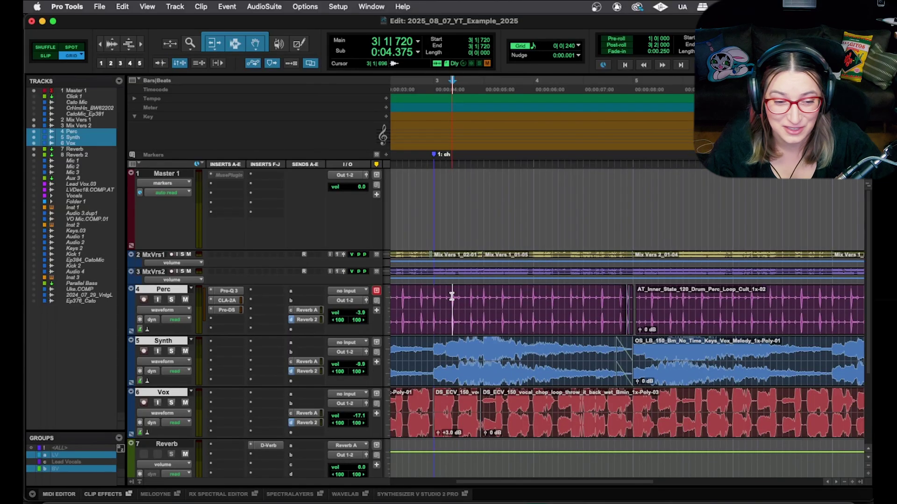
click(168, 274)
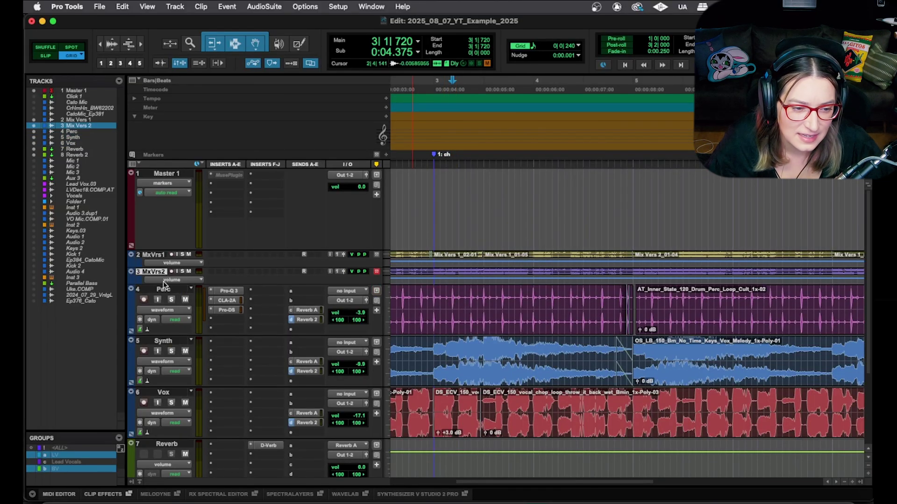
click(167, 290)
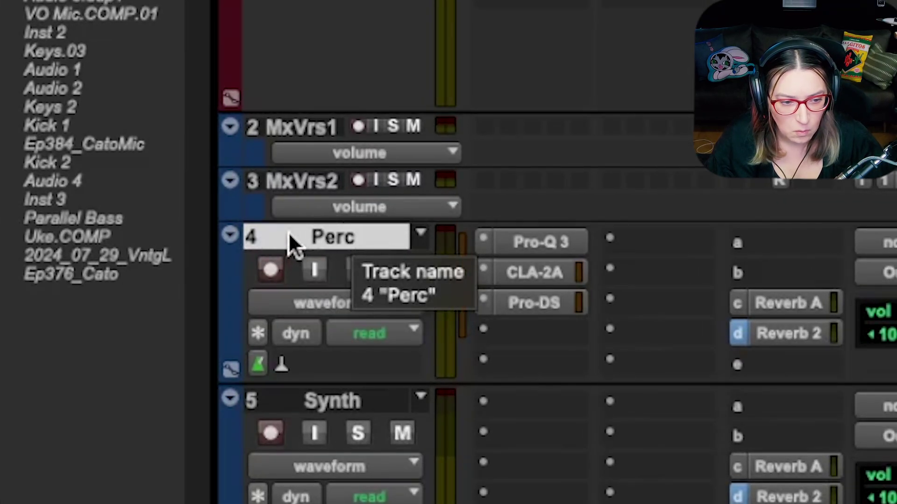
click(350, 240)
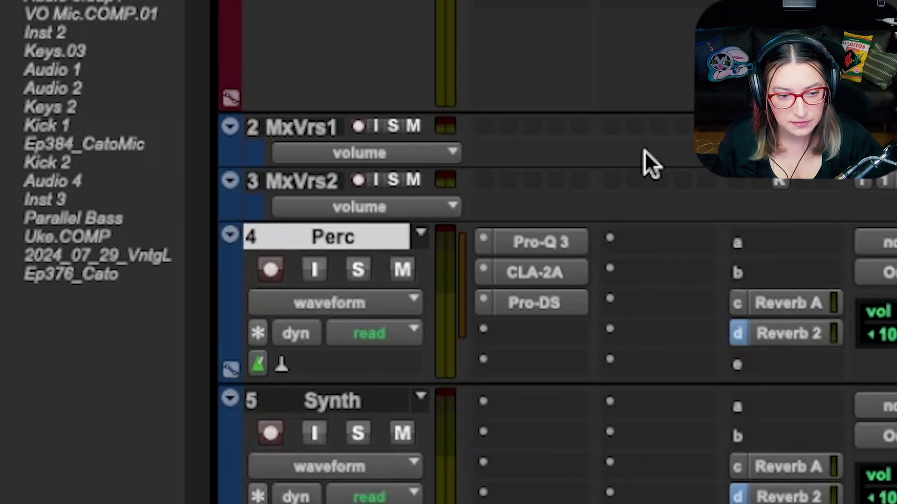
key(shift+a)
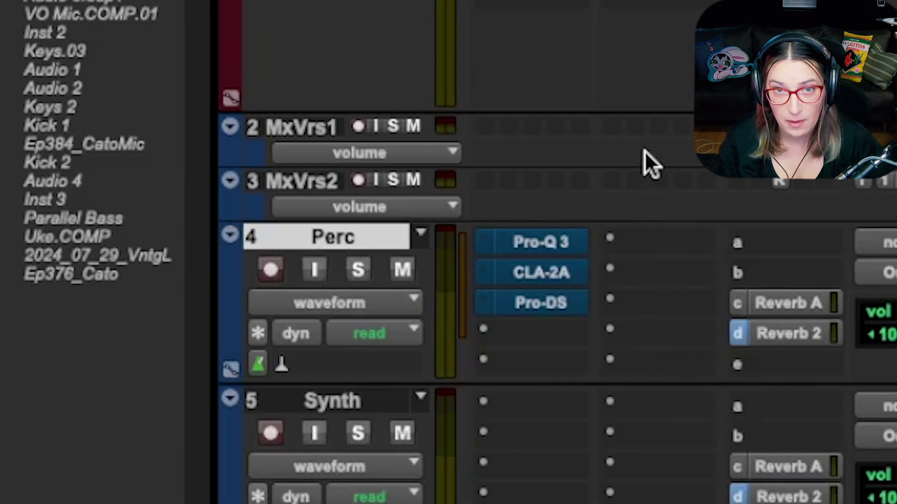
key(shift+a)
key(shift+a)
key(shift+a)
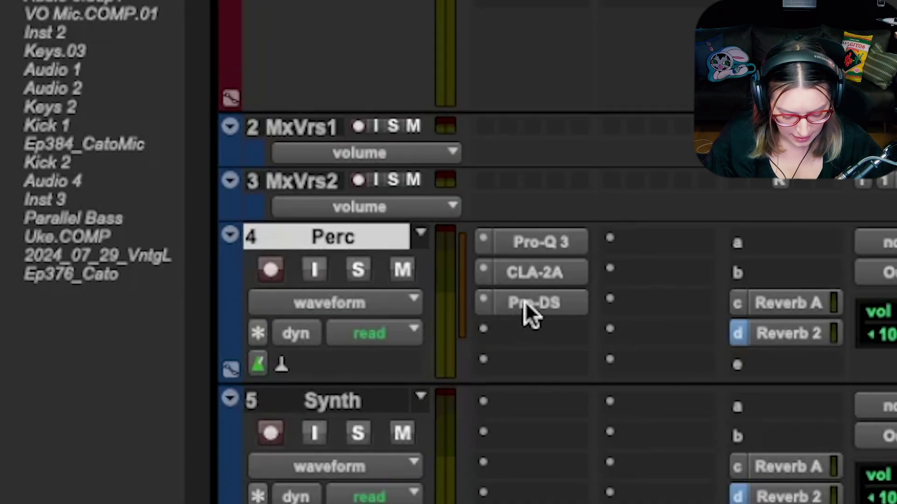
- Copy Pro-DS, CLA-2A and Pro-Q 3 from Perc onto the Synth track's inserts
drag(533, 314, 542, 470)
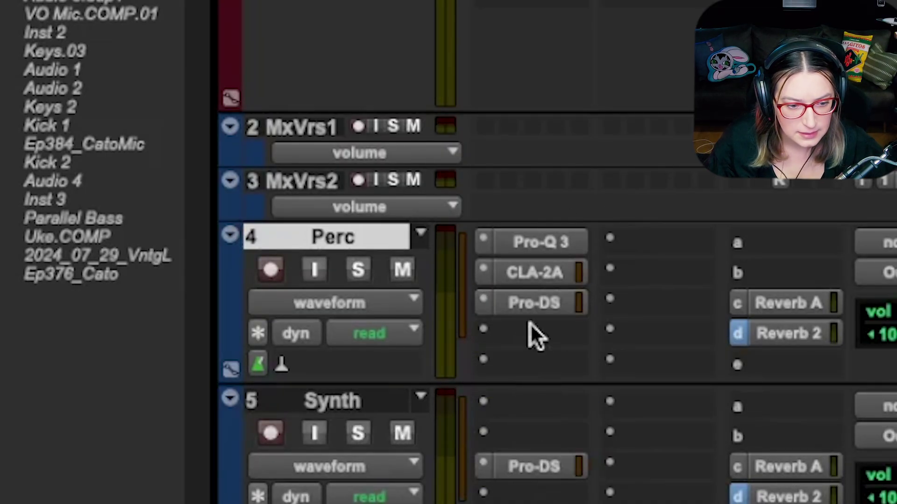
drag(534, 287, 531, 444)
drag(507, 250, 516, 407)
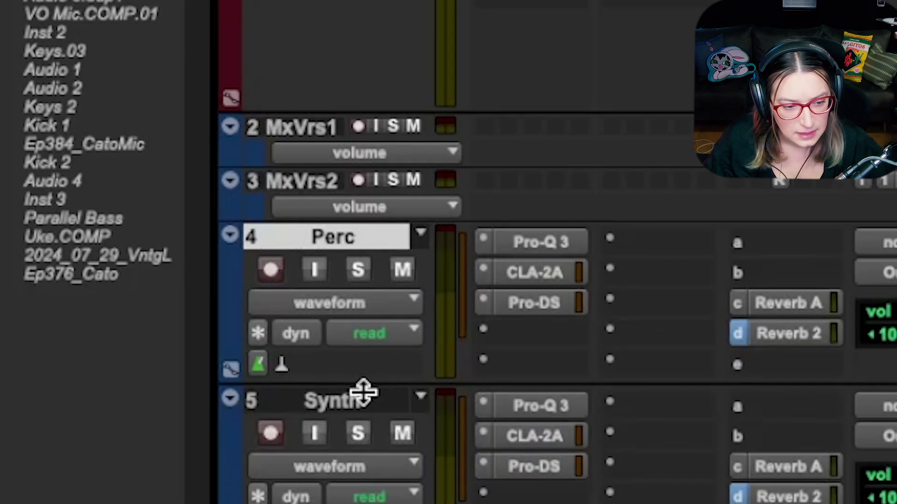
shift+click(369, 404)
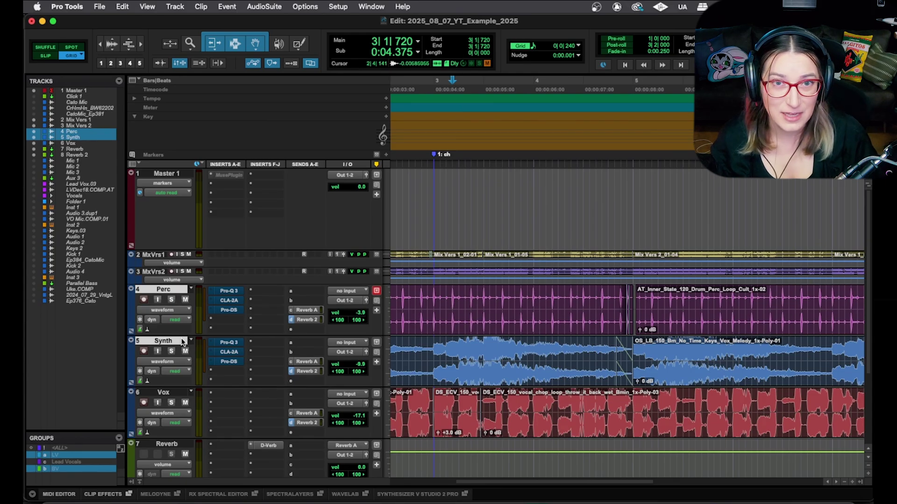
key(super+bracketleft)
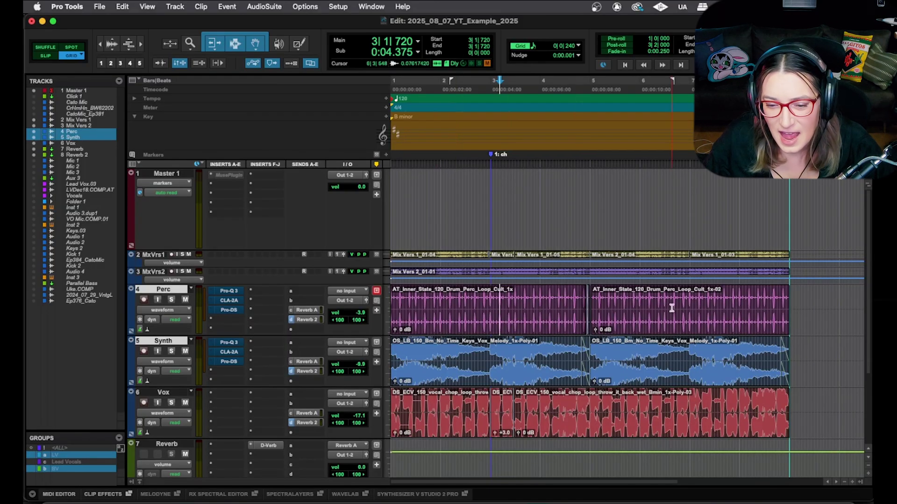
click(669, 322)
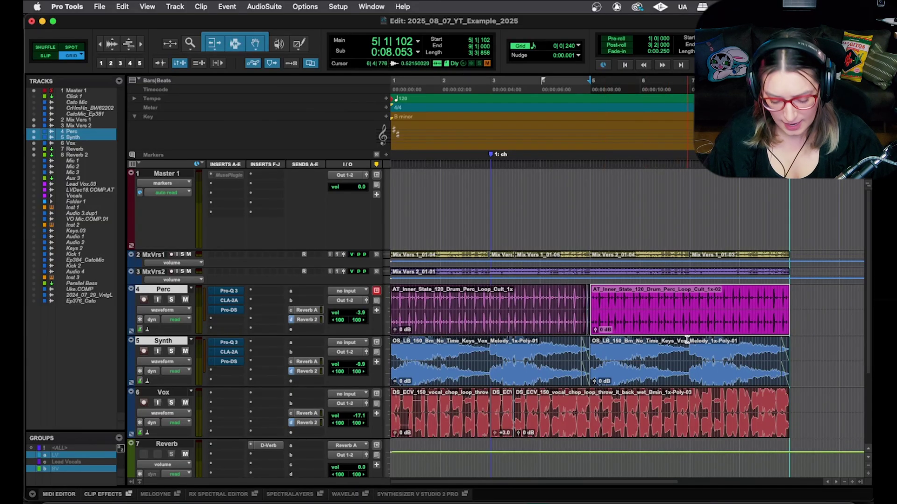
scroll(686, 339, right, 4)
scroll(692, 340, right, 1)
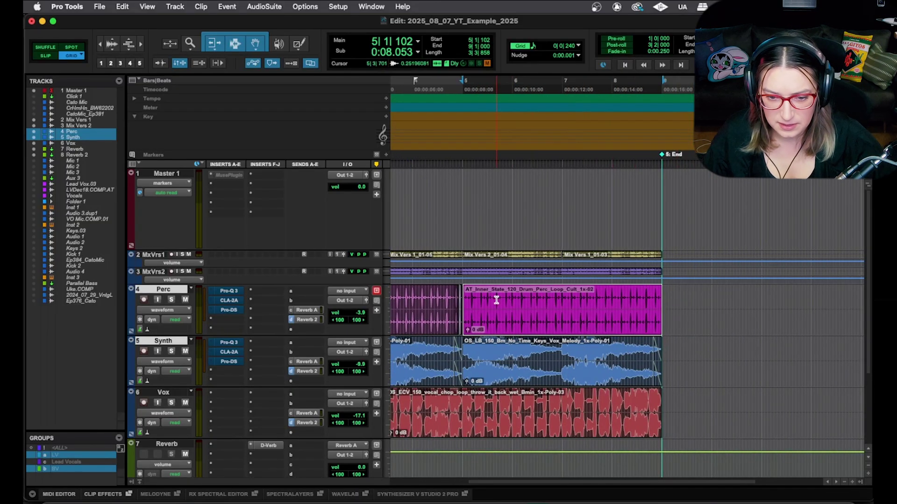
key(;)
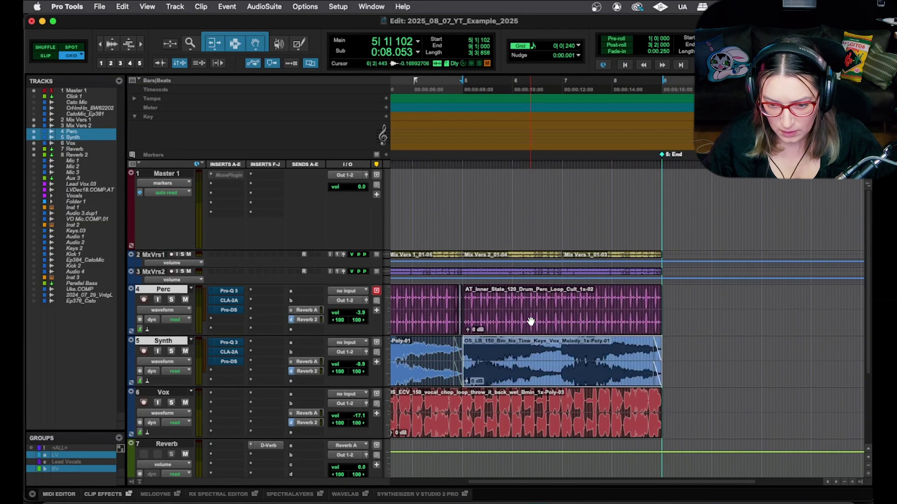
key(p)
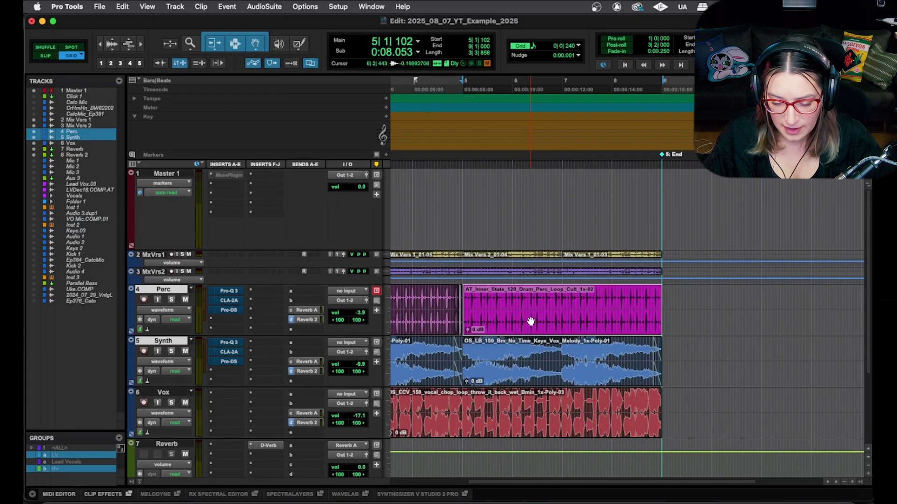
key(p)
key(p)
key(p)
key(semicolon)
key(semicolon)
key(semicolon)
key(semicolon)
key(semicolon)
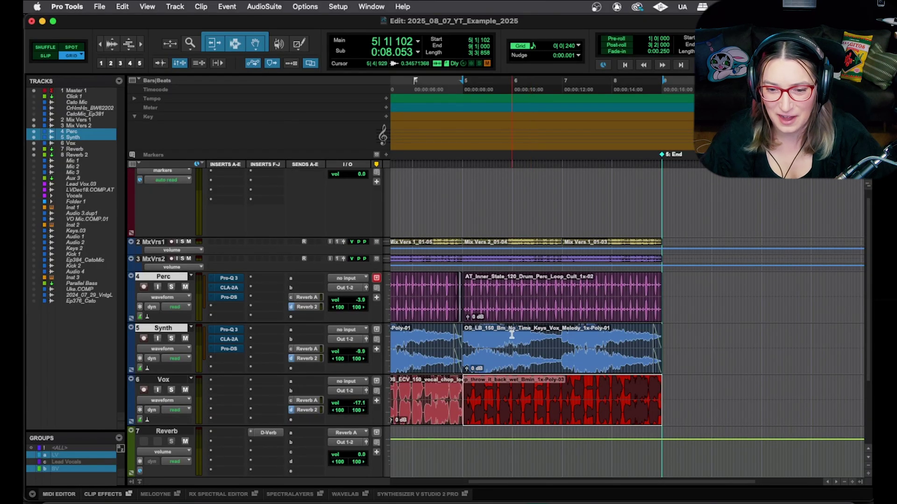
- Copy sections of the Perc and Synth clips and paste them past the song end
drag(546, 307, 612, 311)
key(super+c)
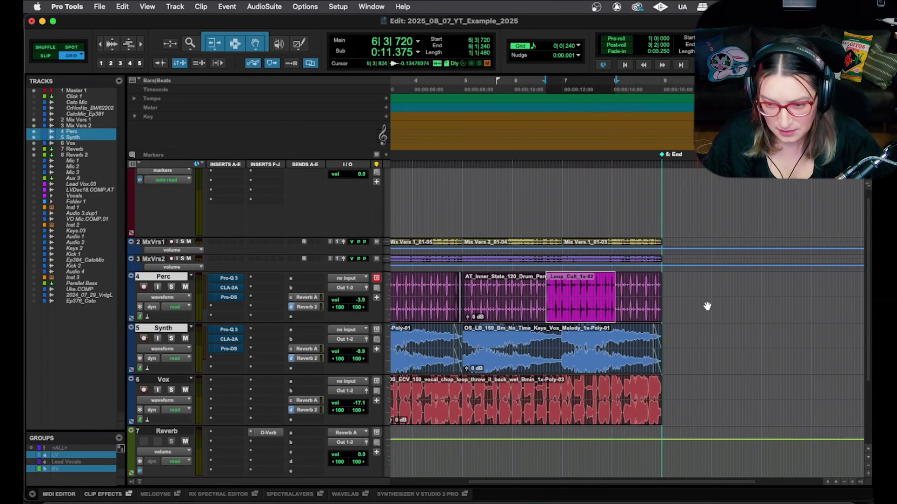
scroll(707, 301, right, 3)
click(715, 299)
key(super+v)
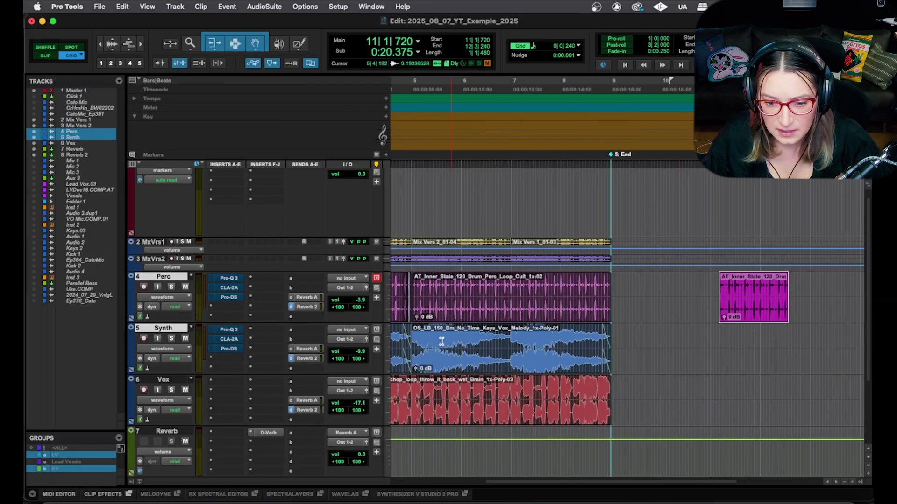
drag(442, 341, 479, 341)
key(super+c)
click(703, 341)
key(super+v)
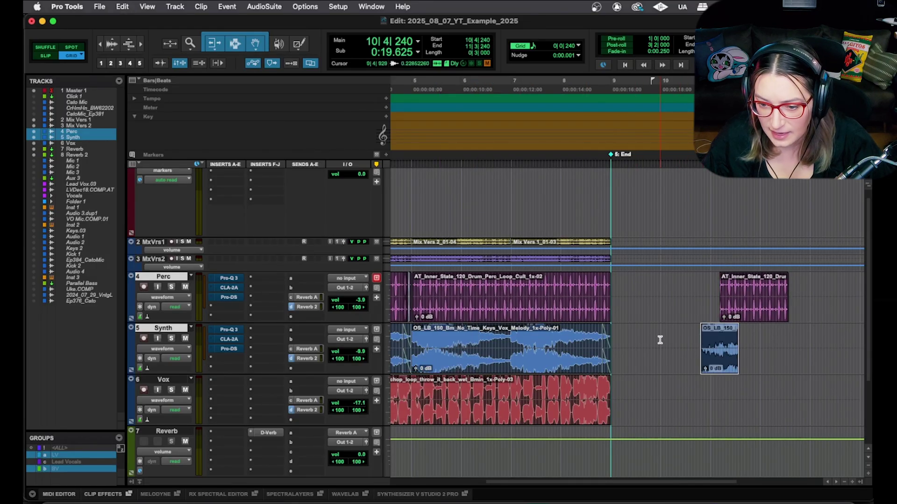
scroll(663, 343, right, 3)
- Copy the AT_Inner_State clip and paste it onto the Vox track near bar 11
click(679, 312)
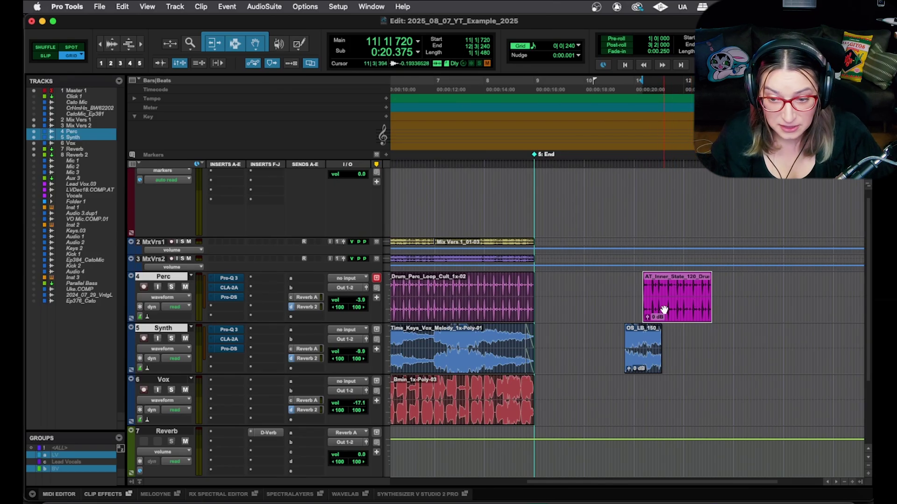
key(super+c)
key(semicolon)
key(semicolon)
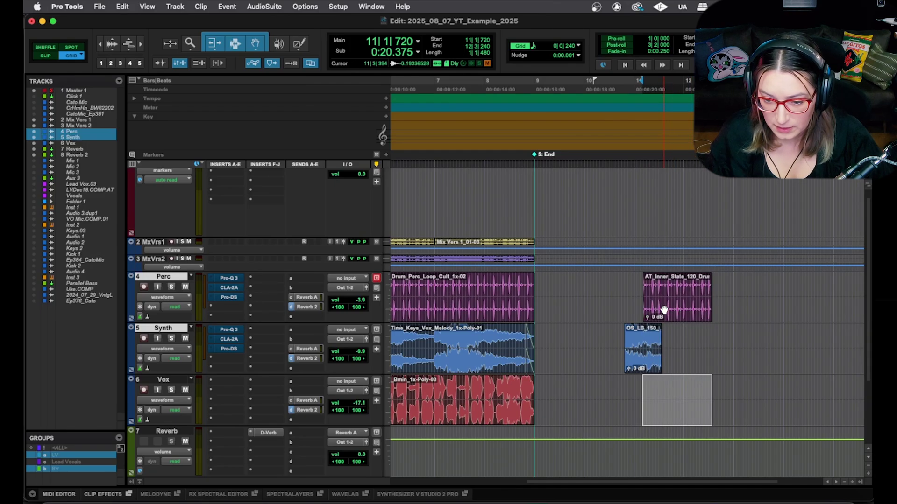
key(super+v)
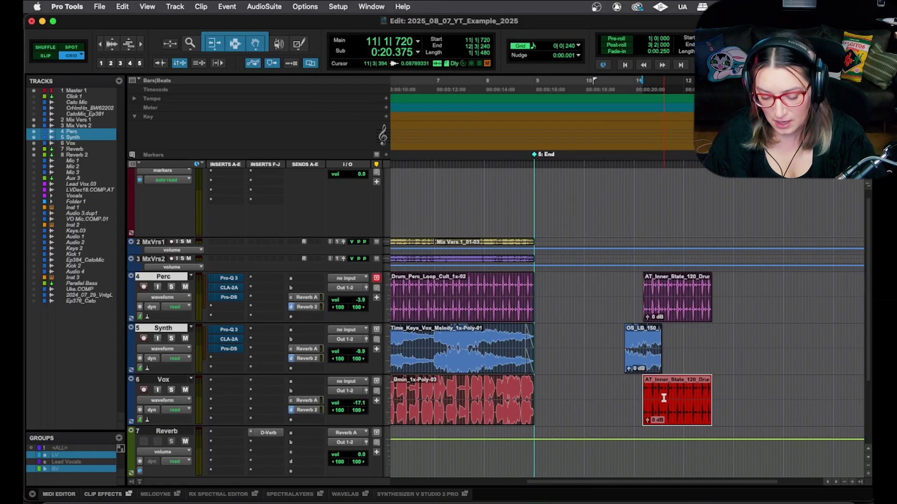
click(677, 312)
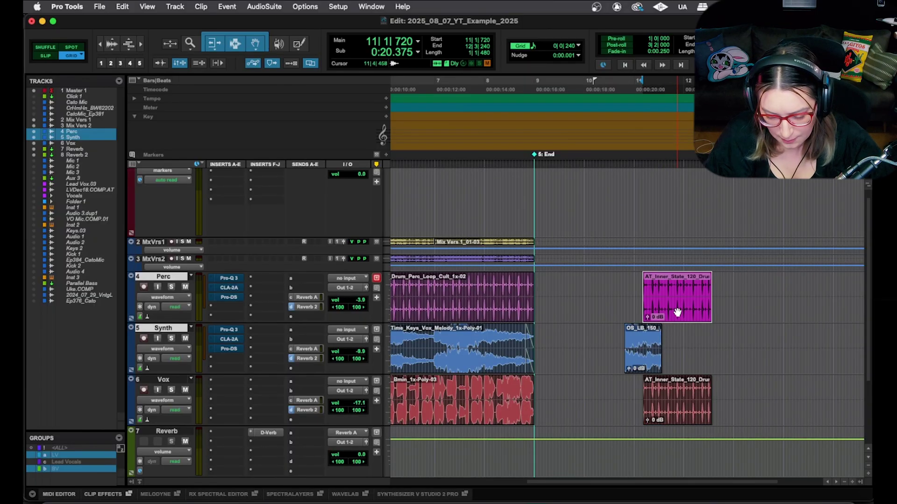
key(super+z)
click(681, 309)
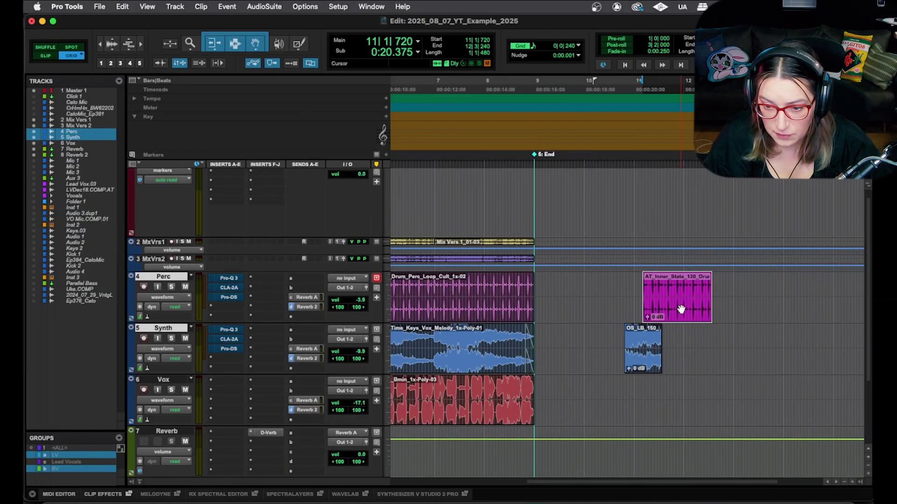
click(641, 393)
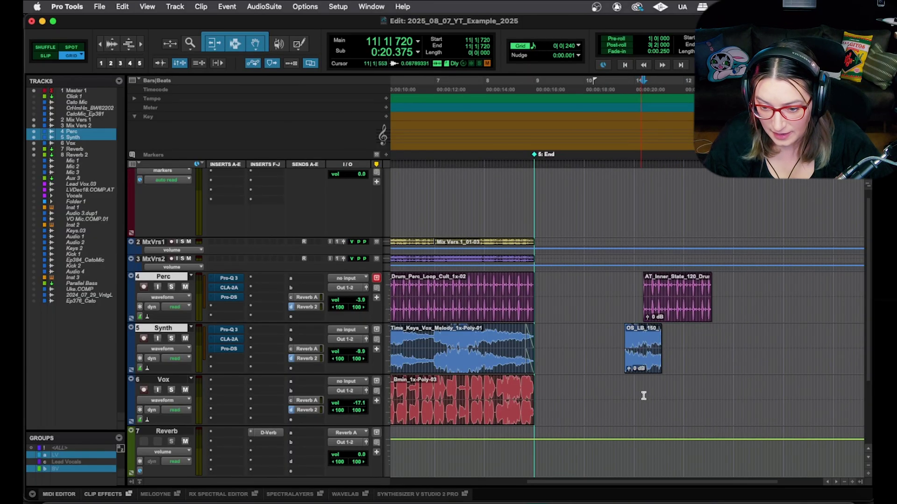
click(646, 397)
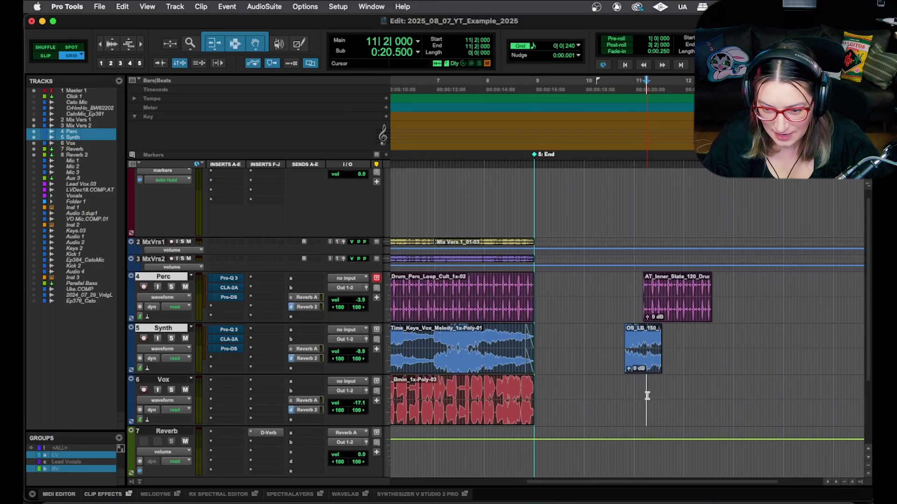
key(super+v)
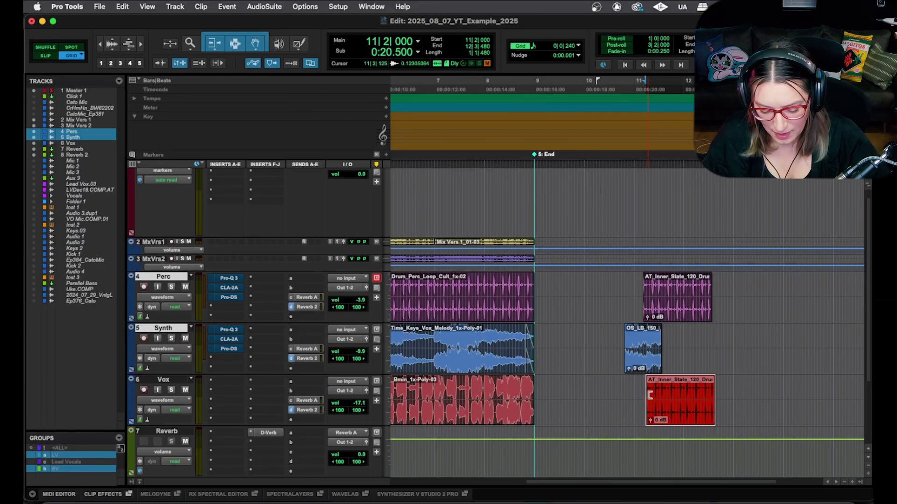
- Move the Vox copy of AT_Inner_State to start at 11|1|720
key(super+bracketright)
key(super+bracketright)
key(super+bracketright)
key(super+bracketright)
key(super+bracketright)
drag(677, 408, 558, 408)
key(super+bracketleft)
key(super+bracketleft)
key(super+bracketleft)
key(super+bracketleft)
key(super+bracketleft)
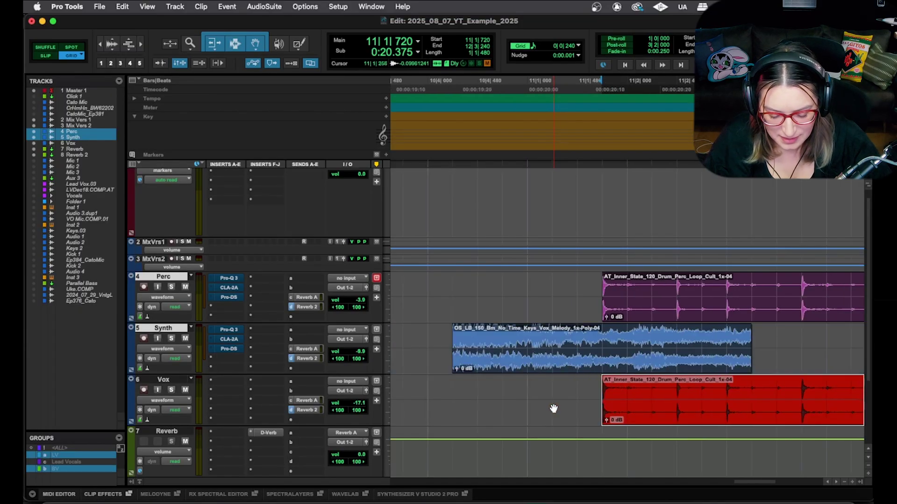
click(683, 314)
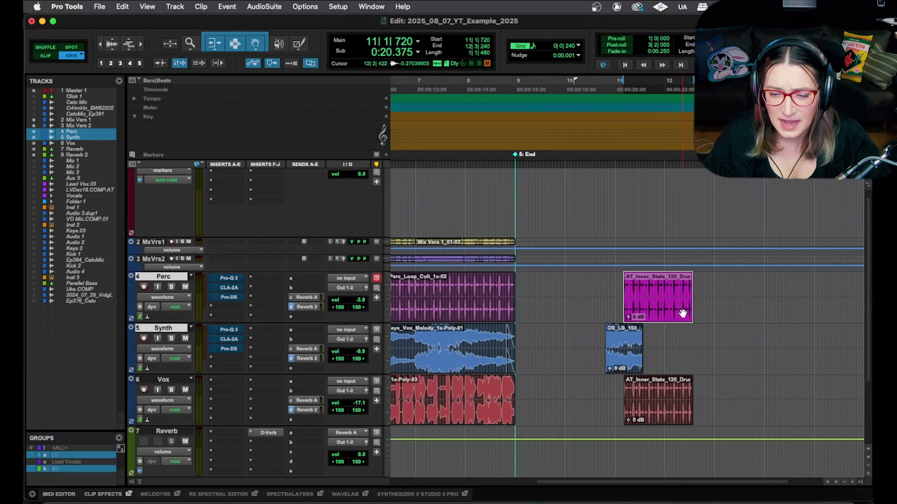
key(semicolon)
key(semicolon)
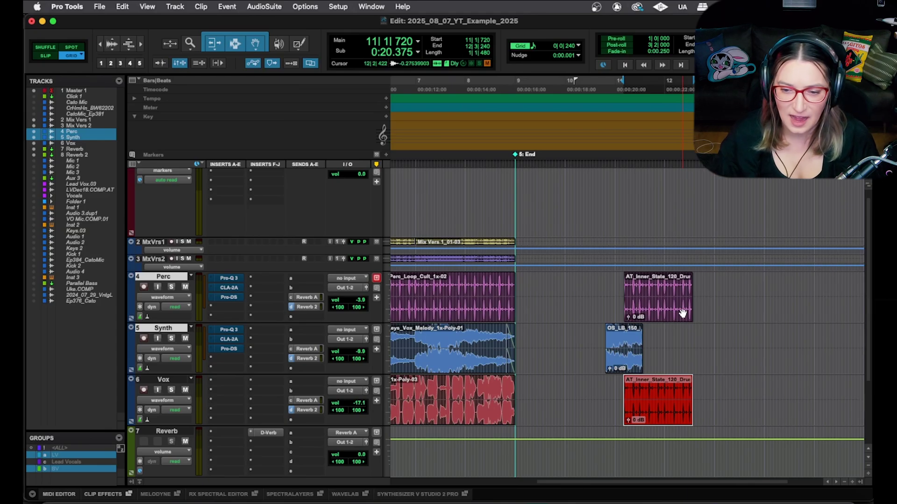
scroll(534, 369, left, 5)
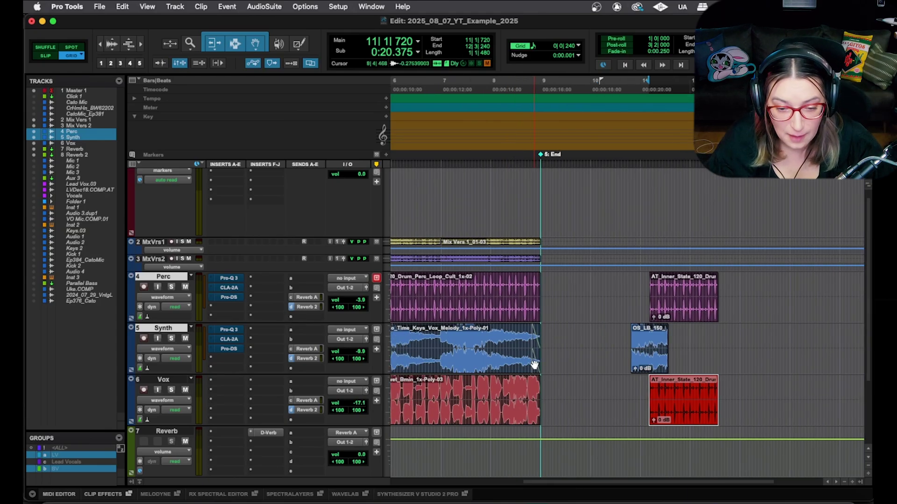
- Trim the first Perc clip's start to 1|3|480
drag(552, 467, 445, 454)
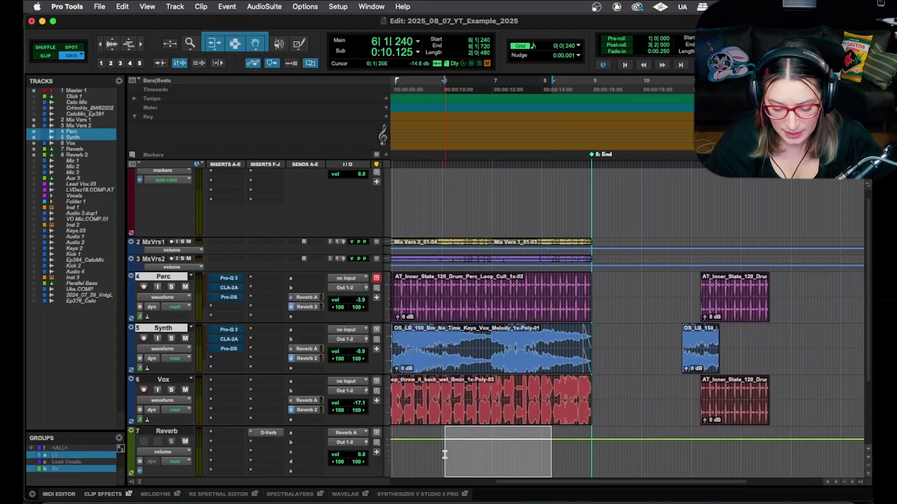
key(p)
key(p)
key(p)
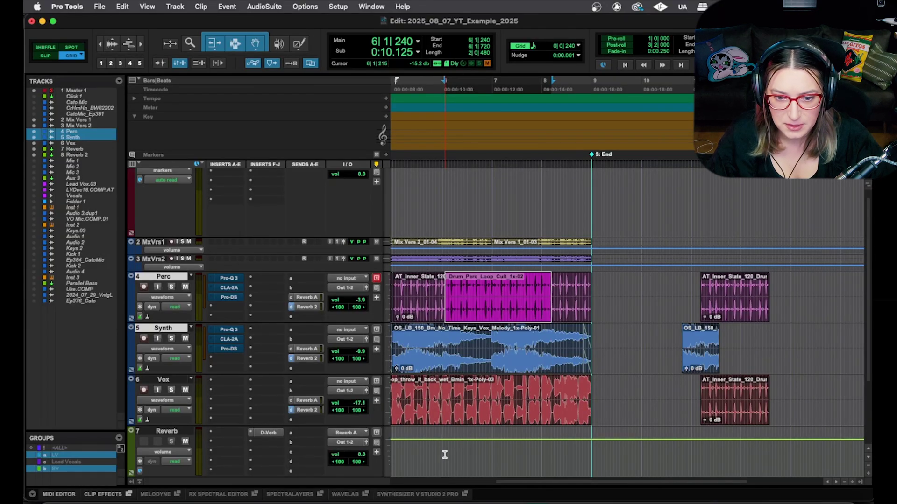
key(p)
click(453, 346)
scroll(499, 340, left, 10)
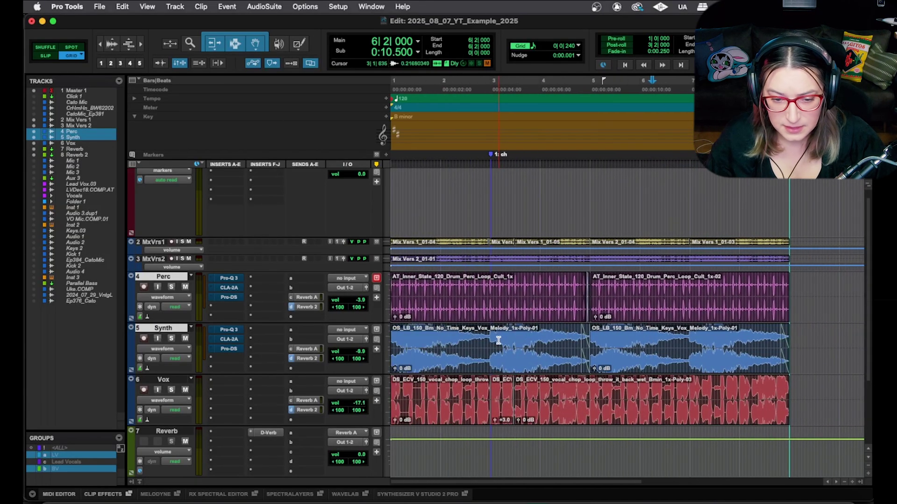
click(422, 336)
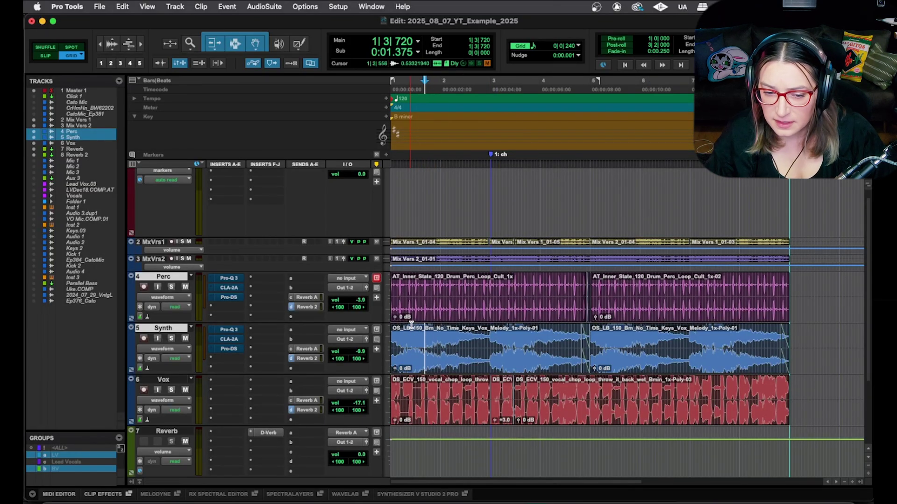
click(421, 288)
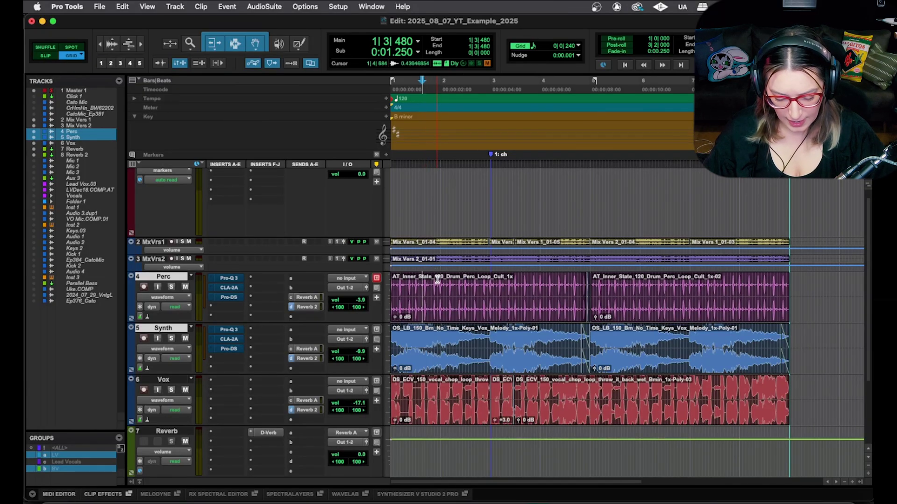
key(a)
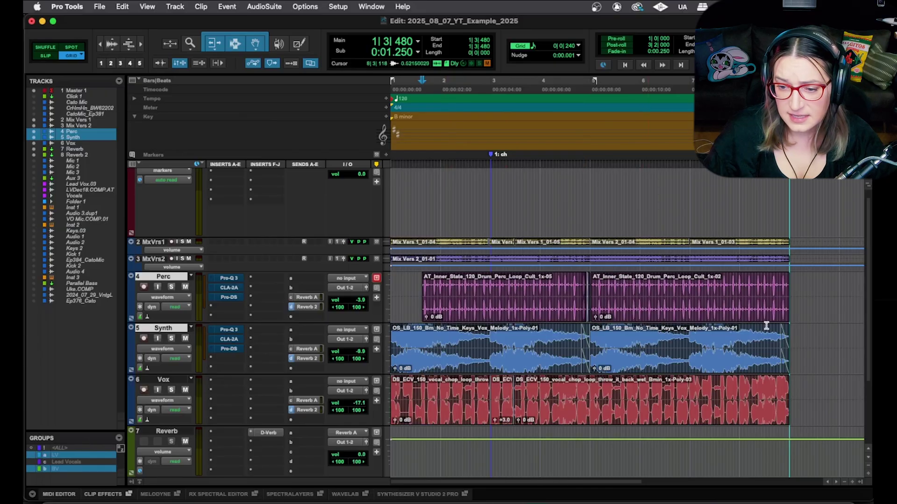
- Trim the second Perc clip's end to 8|2|240
click(756, 285)
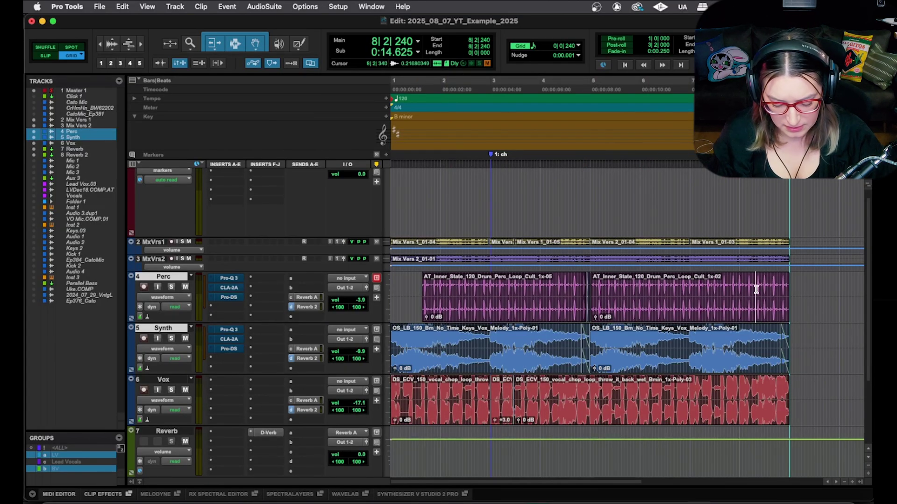
key(s)
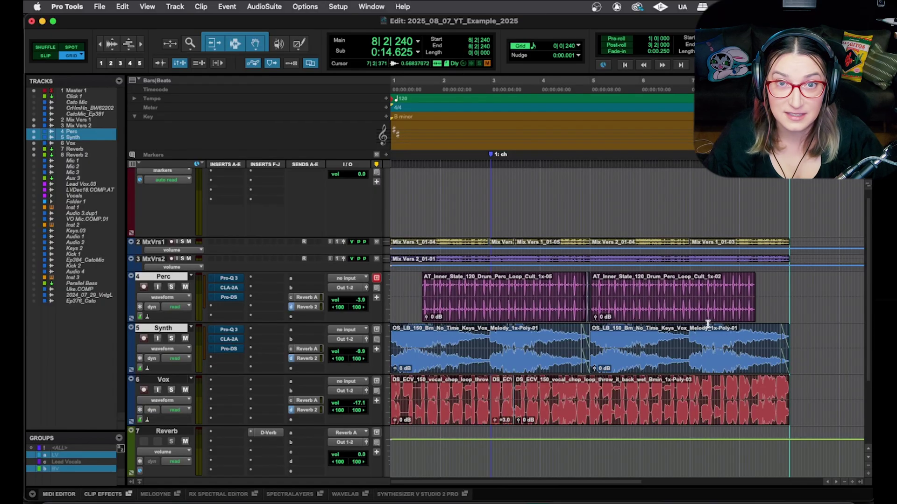
click(447, 287)
- Fade in the first Perc clip up to 2|2|000 and fade out the second to its end
click(455, 286)
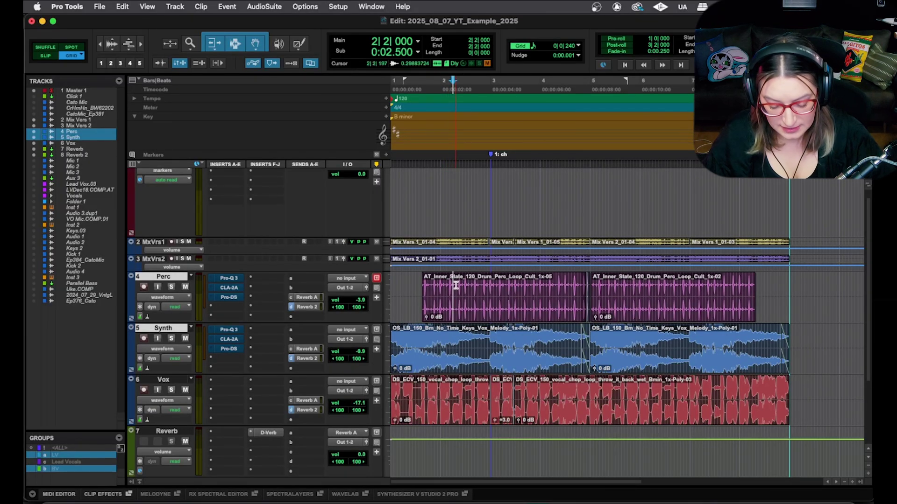
key(d)
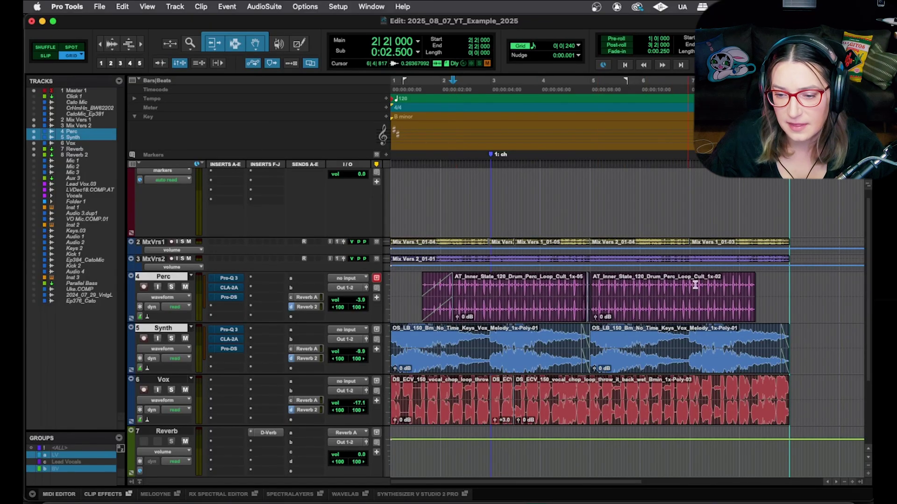
click(724, 283)
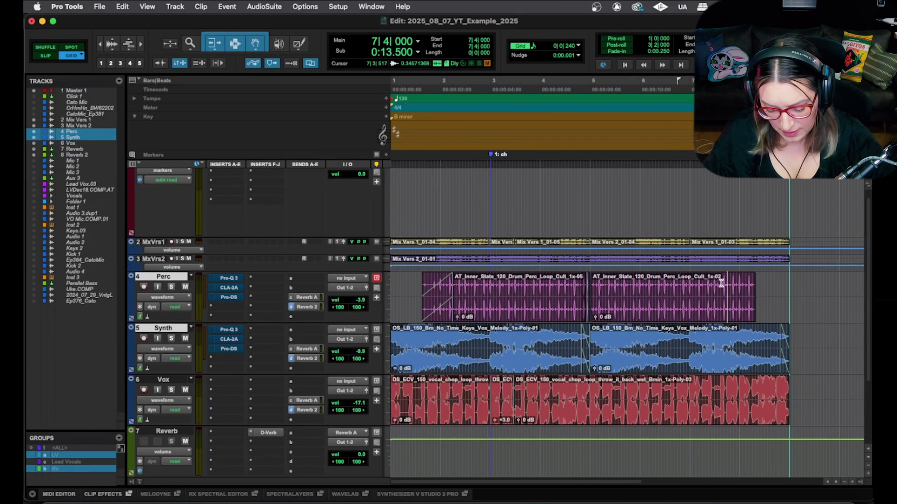
key(g)
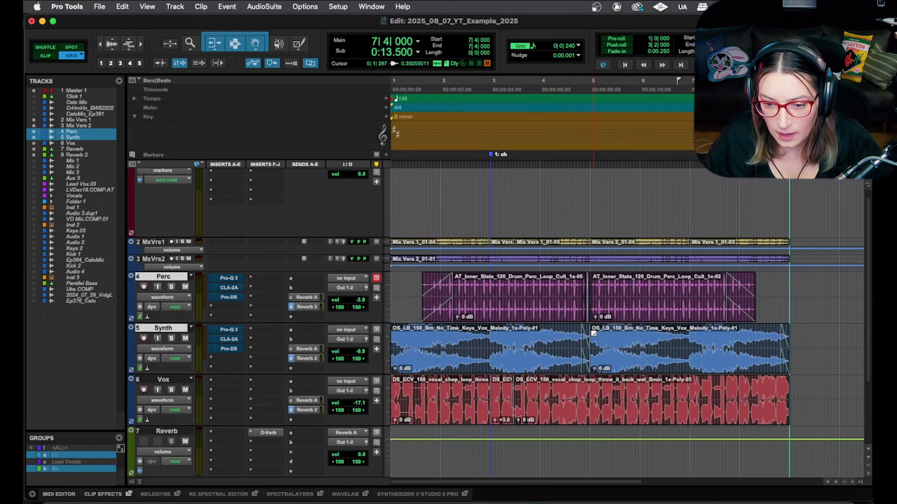
- Move the edit point to the join between the Perc clips and zoom in there
click(571, 294)
key(Tab)
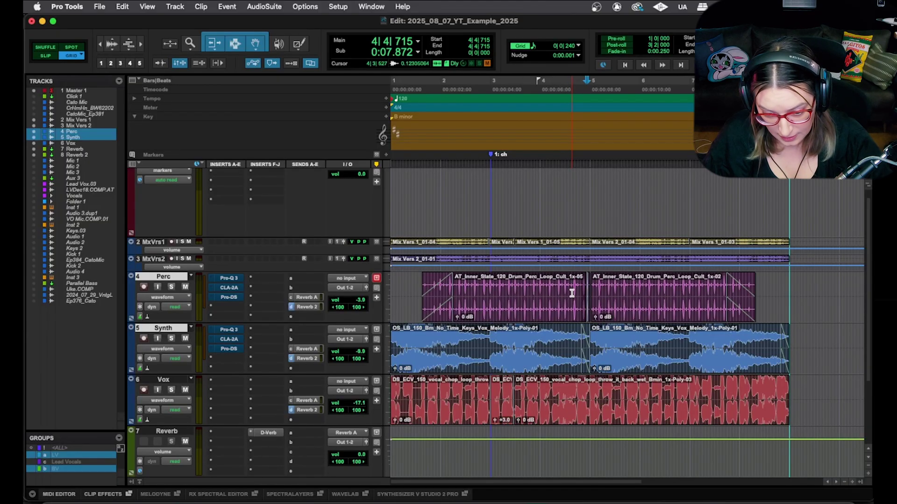
key(super+bracketright)
key(super+bracketright)
key(super+bracketright)
key(super+bracketright)
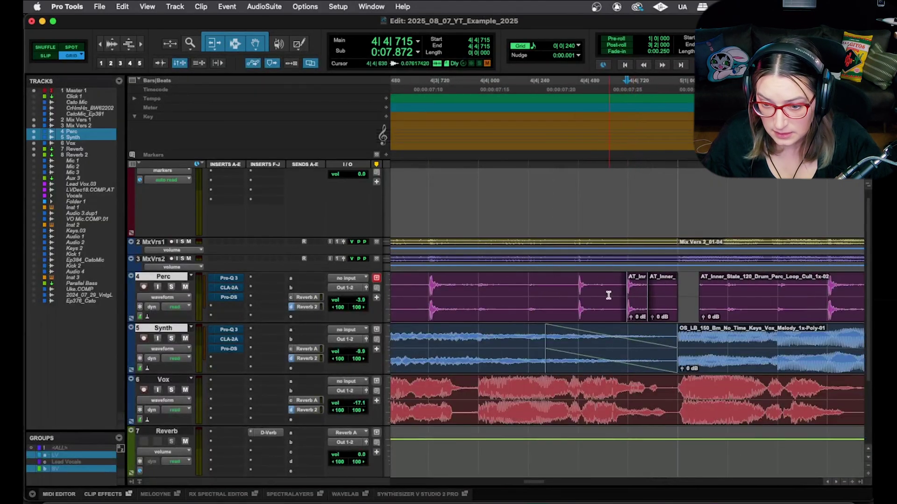
- Clear the slice at the Perc join and extend the first clip's end to 5|1|000
drag(609, 295, 727, 290)
key(Delete)
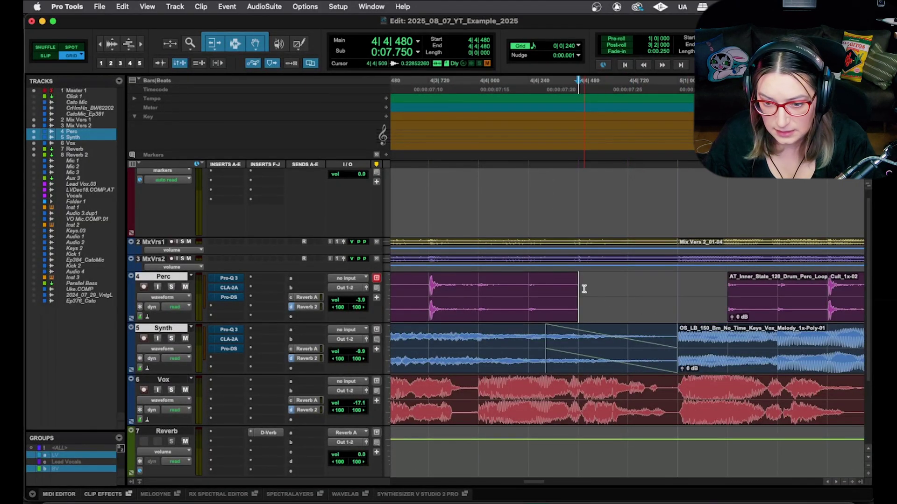
drag(580, 294, 677, 294)
click(734, 306)
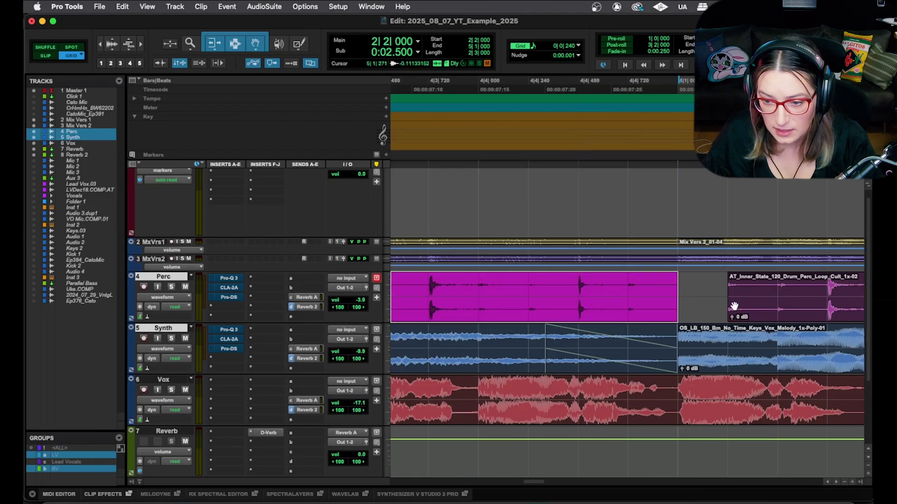
key(super+bracketleft)
key(super+bracketleft)
key(super+bracketleft)
- Slide the second Perc clip left, overlap the first clip onto it, and crossfade the join
drag(666, 314, 598, 310)
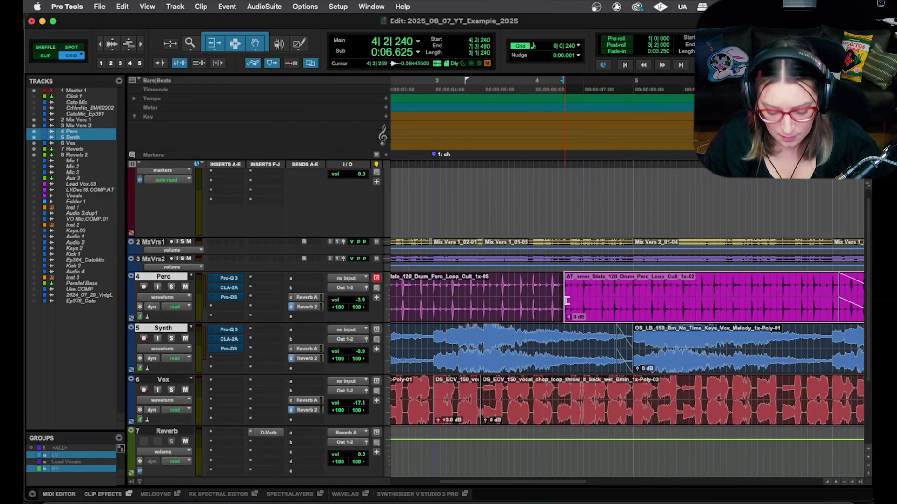
scroll(566, 299, left, 2)
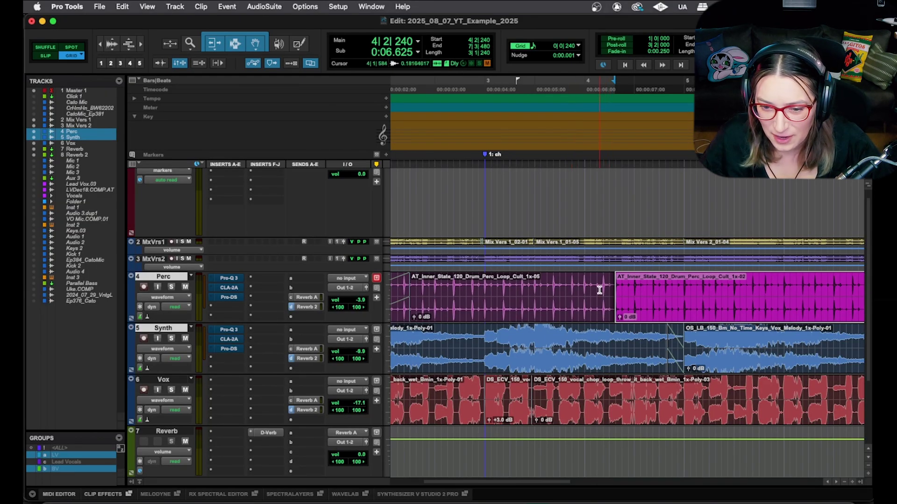
drag(597, 291, 609, 290)
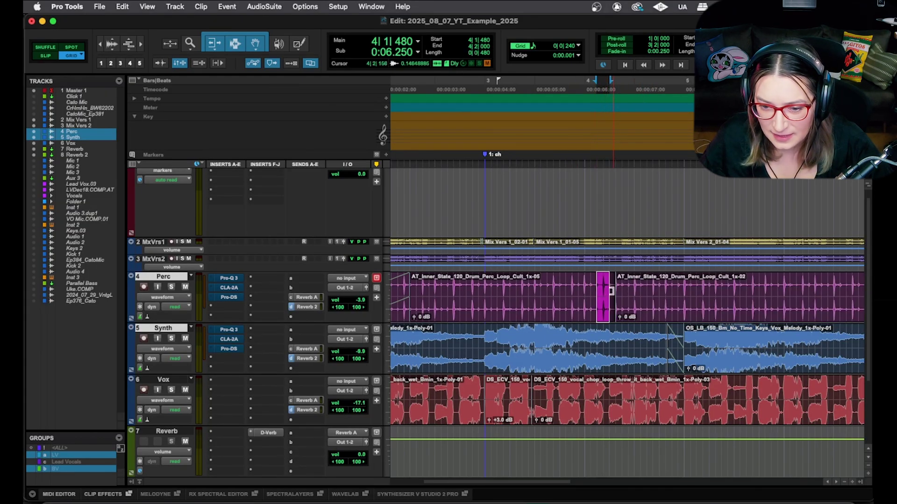
drag(618, 303, 653, 285)
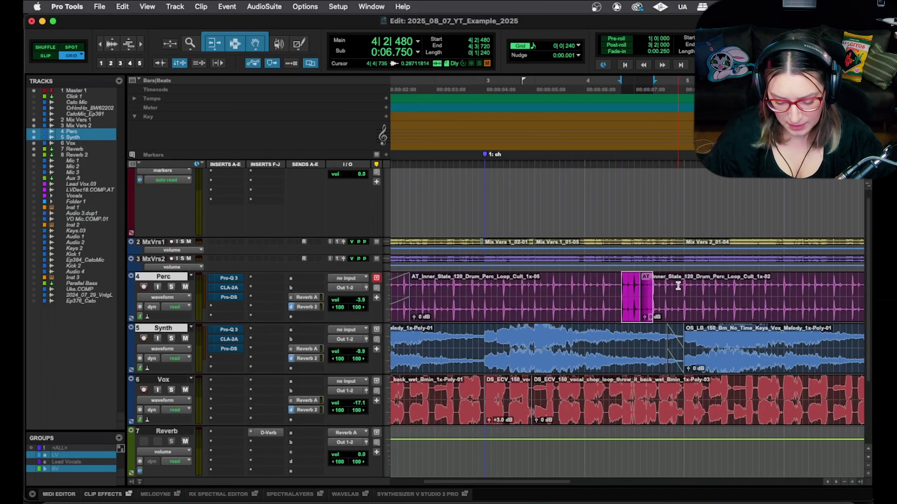
key(f)
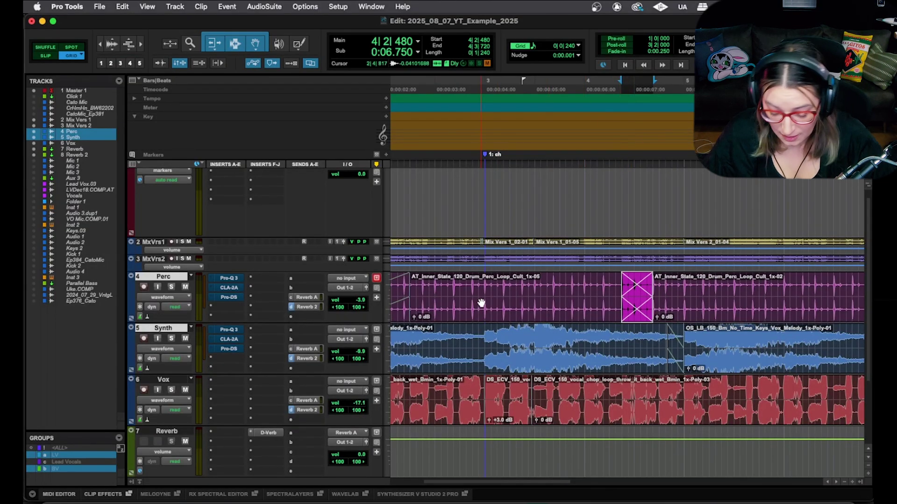
key(r)
key(r)
key(t)
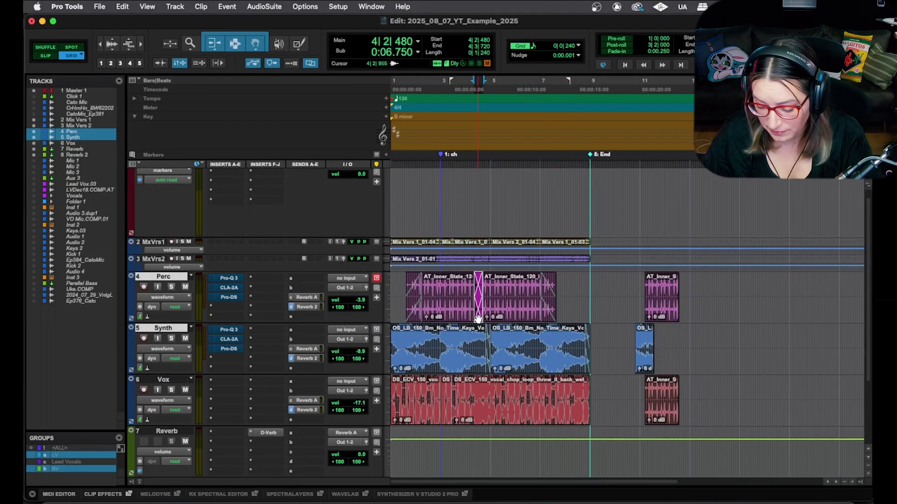
- Select across the Perc and Synth clips and apply 2 ms Batch Fades
click(543, 316)
click(407, 317)
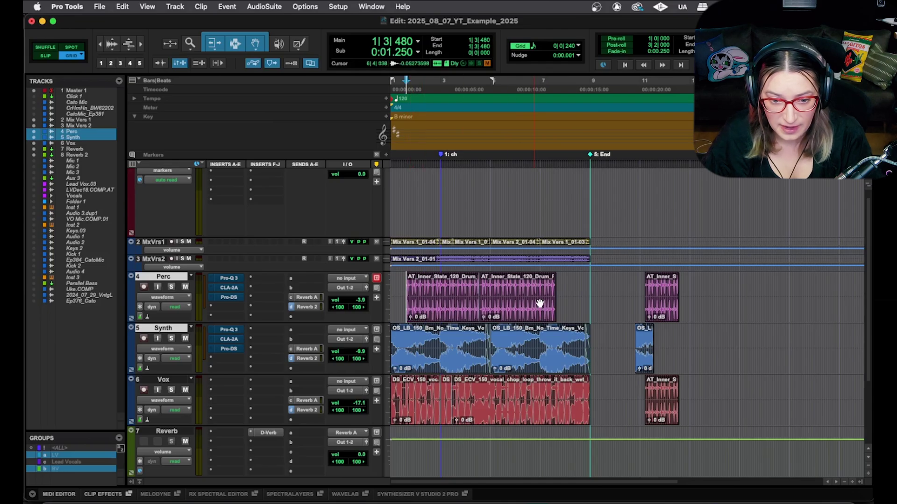
drag(561, 286, 391, 287)
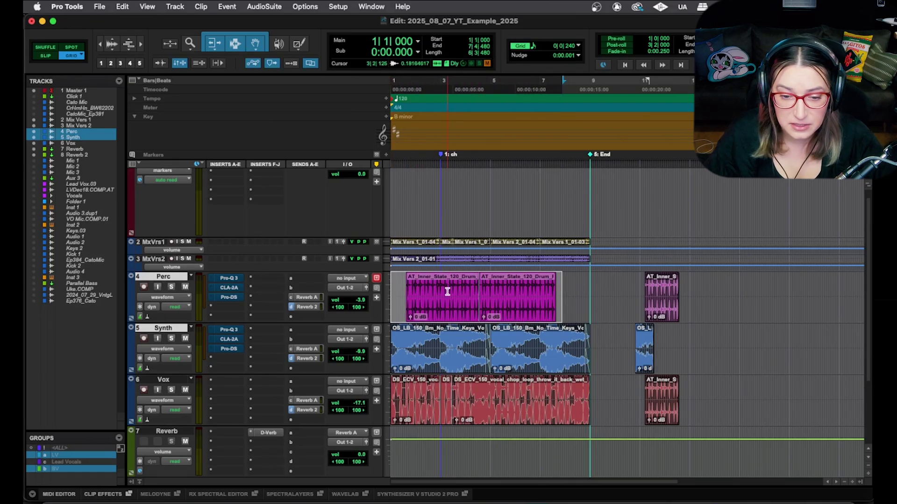
shift+click(529, 333)
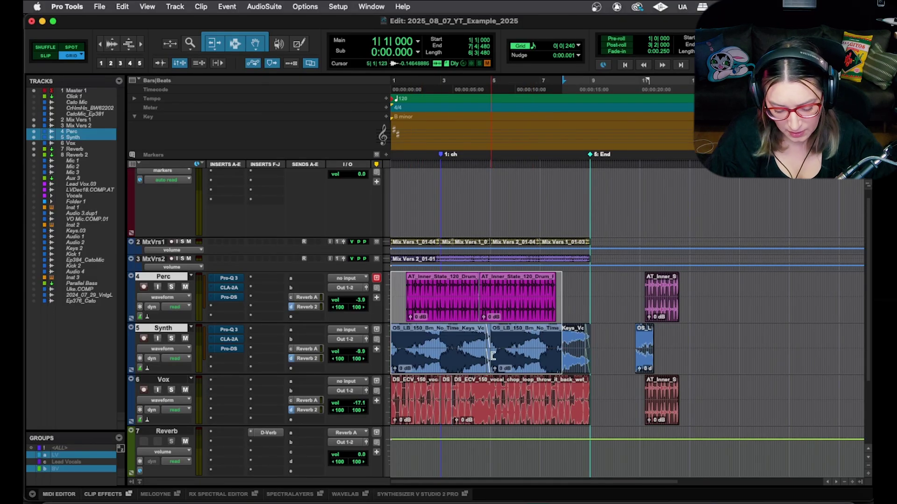
key(super+f)
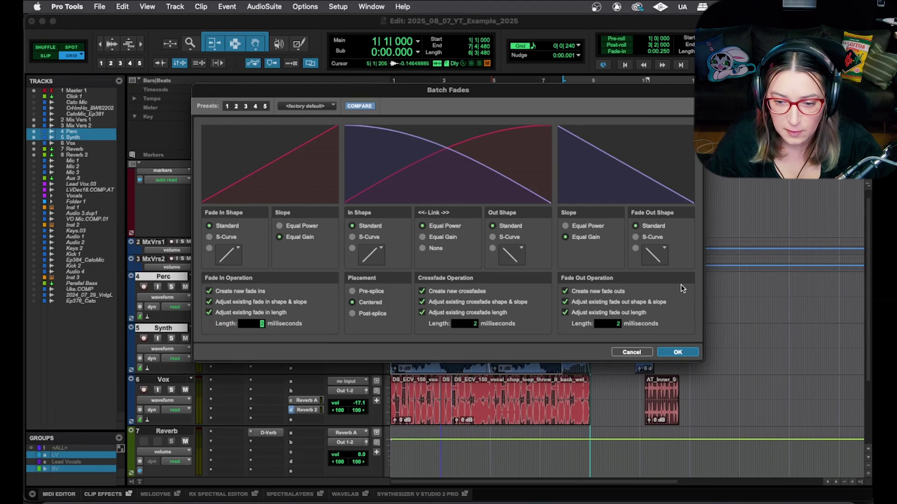
key(Return)
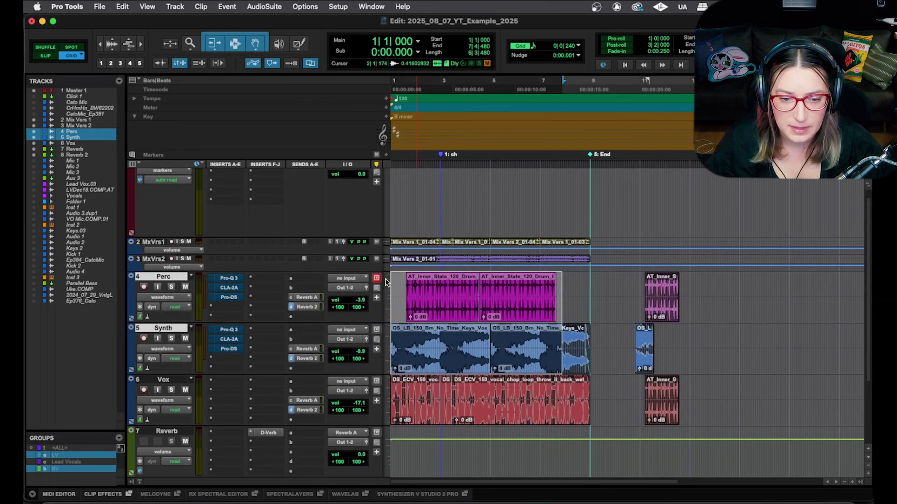
click(399, 294)
click(407, 307)
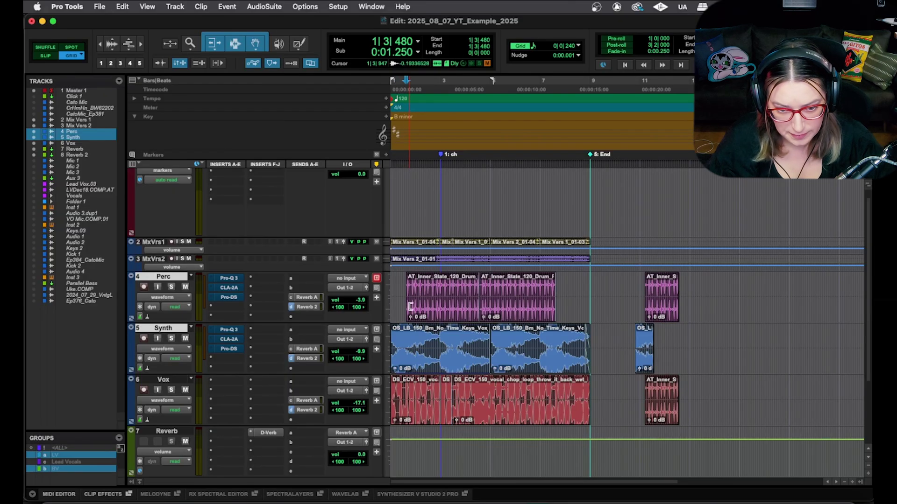
- Select the Perc fade-in and switch the main counter to Min:Secs
key(super+bracketright)
key(super+bracketright)
key(super+bracketright)
key(super+bracketright)
key(super+bracketright)
key(super+bracketright)
key(super+bracketright)
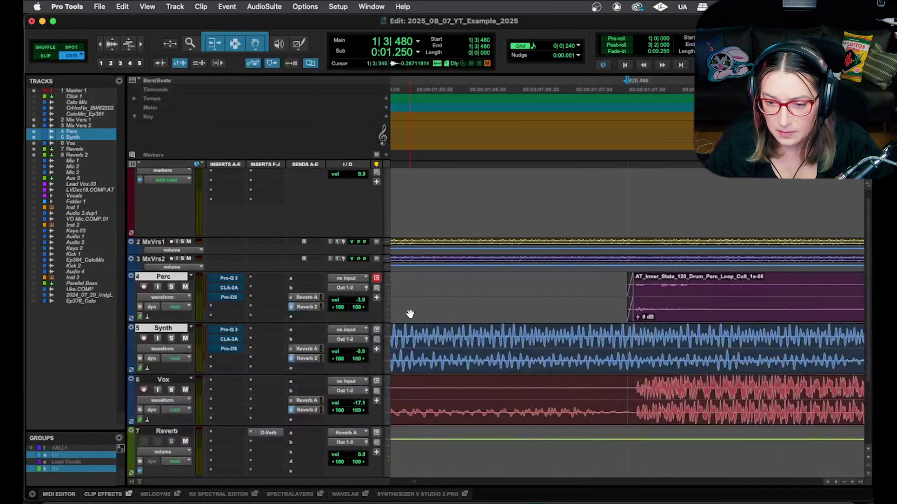
key(super+bracketleft)
key(super+bracketleft)
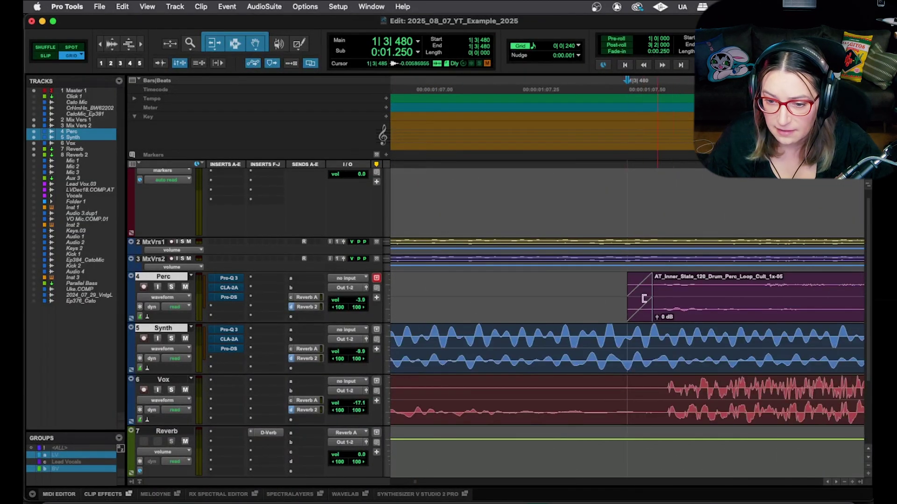
click(643, 321)
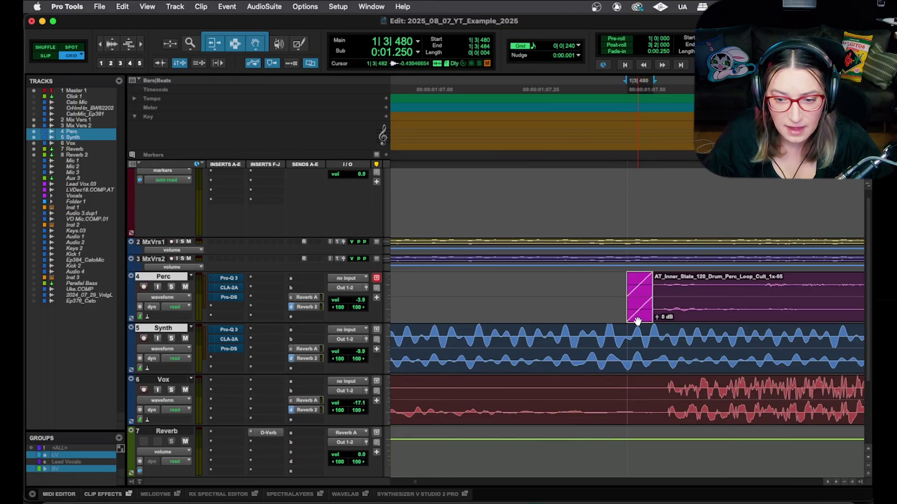
click(417, 41)
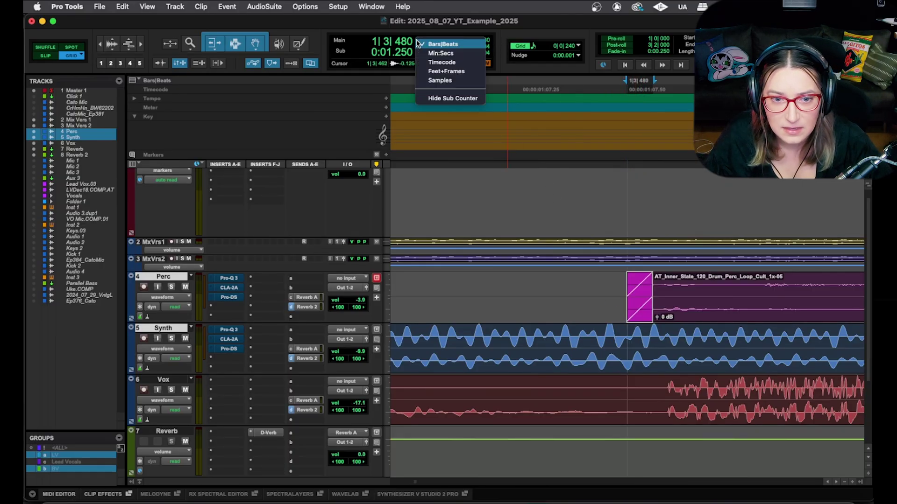
click(442, 52)
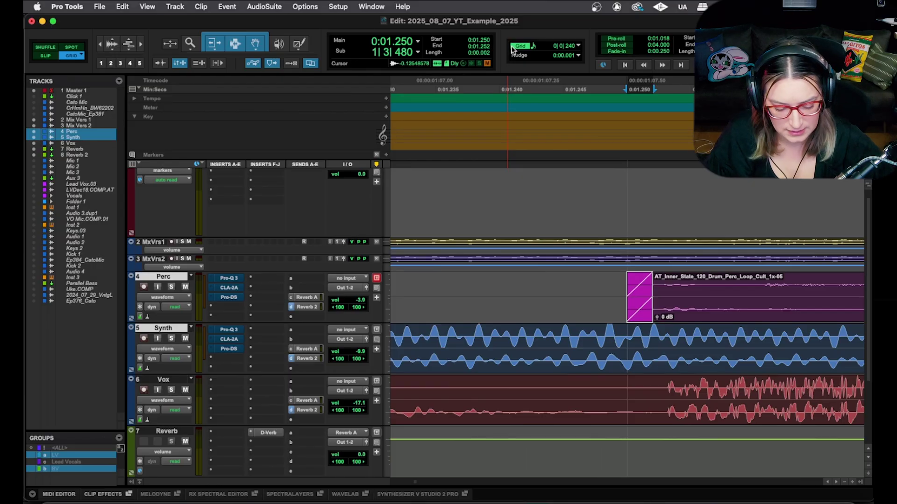
- Select the Perc crossfade to confirm its 2 ms length
key(Tab)
key(Tab)
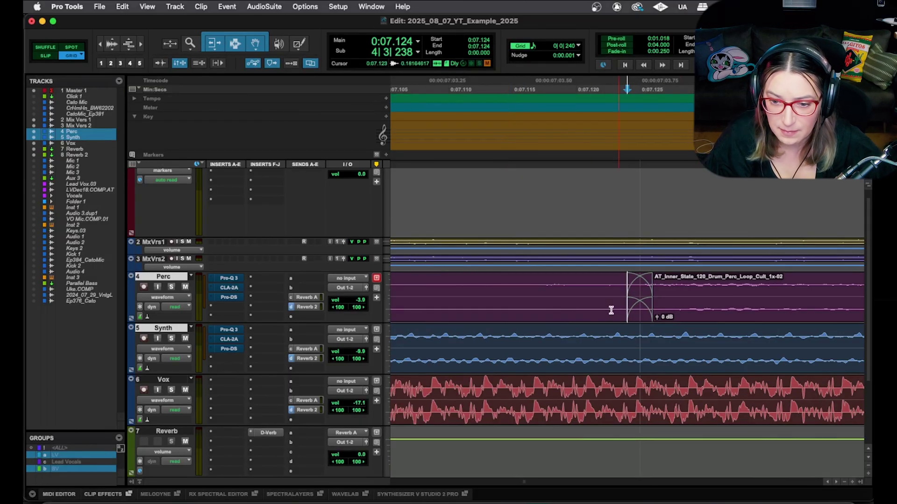
click(639, 303)
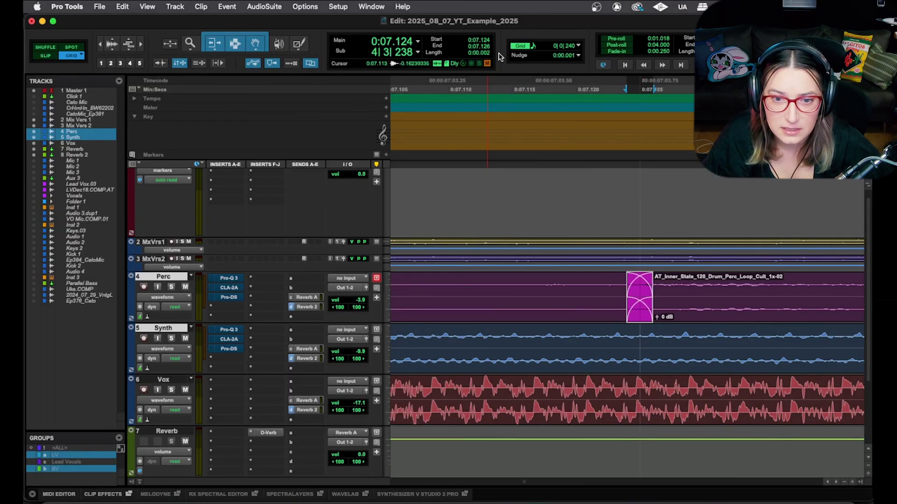
key(r)
key(r)
key(r)
key(r)
key(r)
key(r)
key(r)
key(r)
key(r)
key(r)
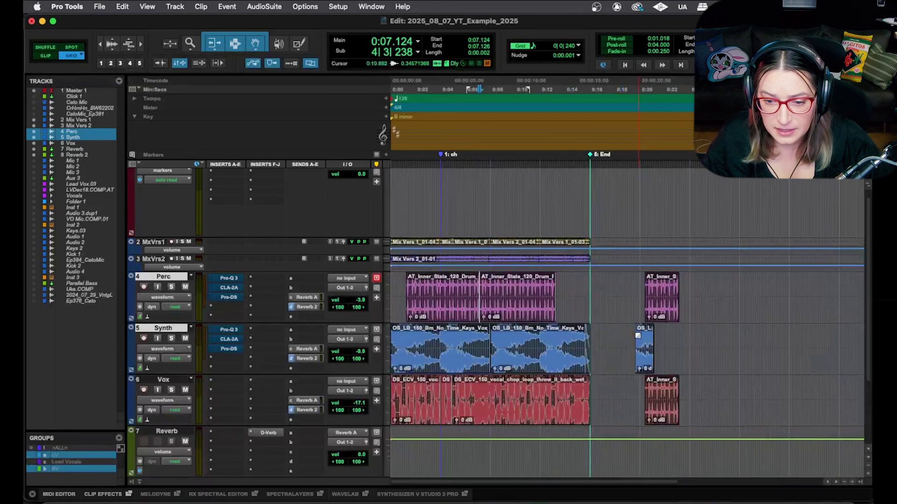
key(t)
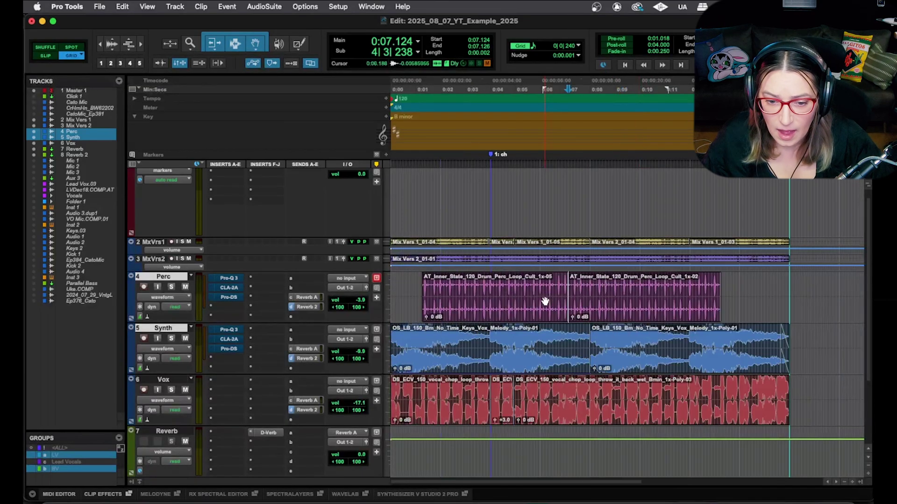